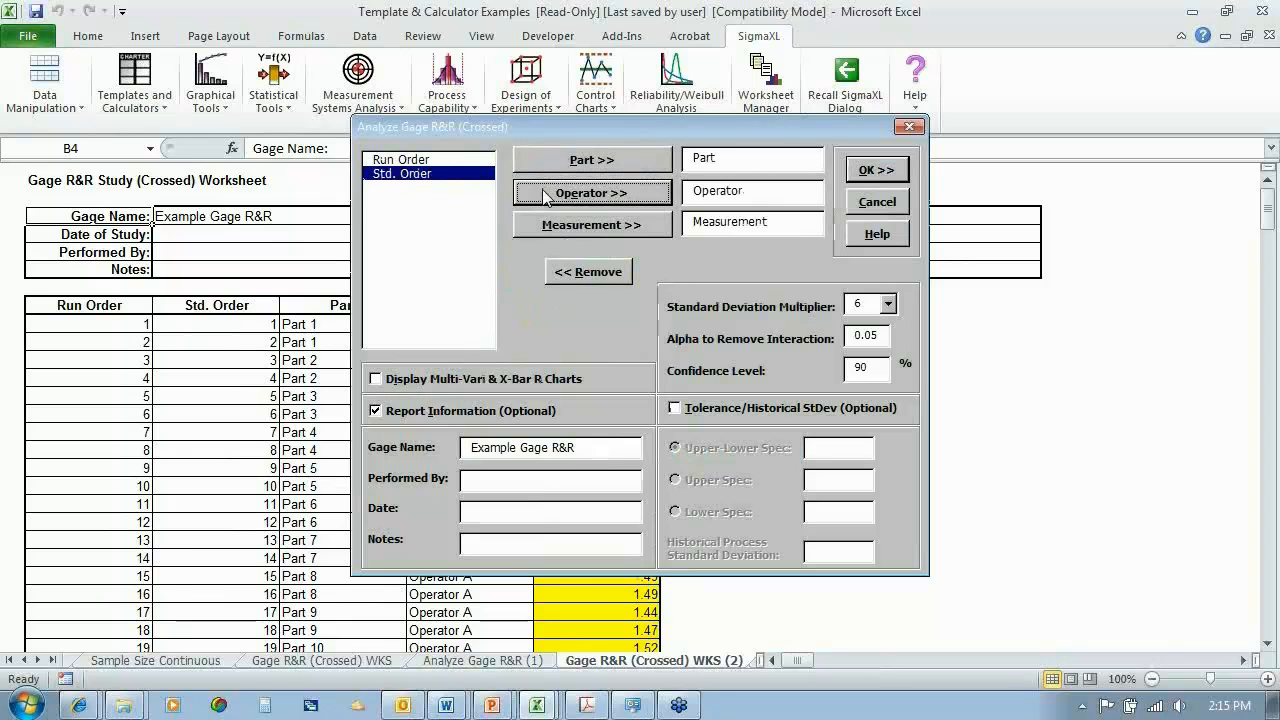
Run the crossed Gage R&R analysis on Part, Operator and Measurement, and review the report's ANOVA and Gage R&R metrics tables.
click(872, 172)
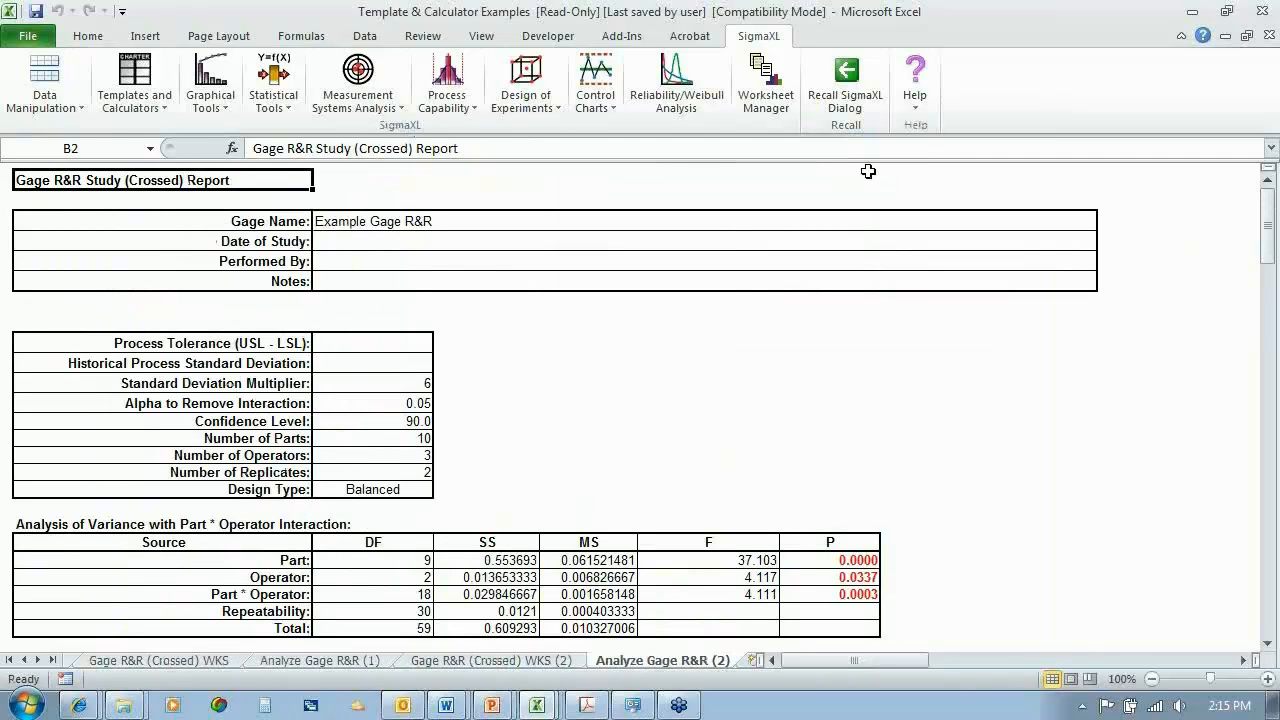
click(1268, 641)
click(1268, 641)
click(1268, 641)
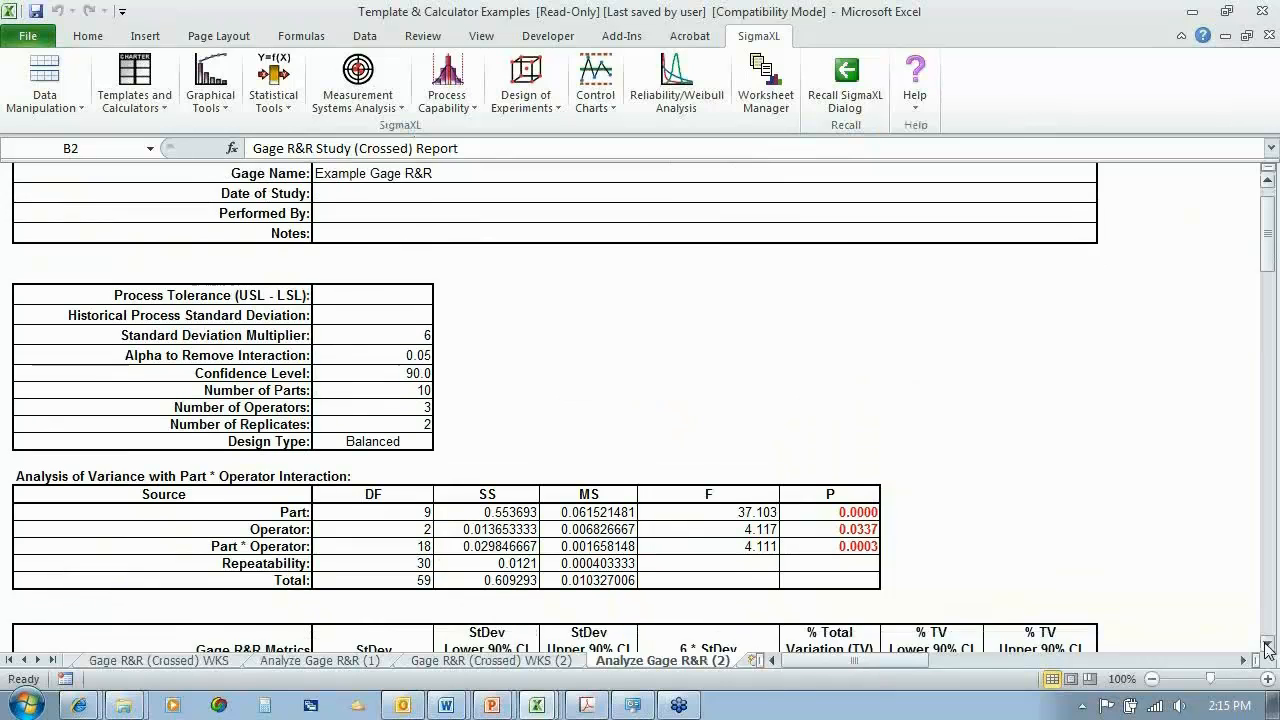
click(1268, 645)
click(1268, 645)
click(1268, 645)
click(1268, 645)
click(1268, 645)
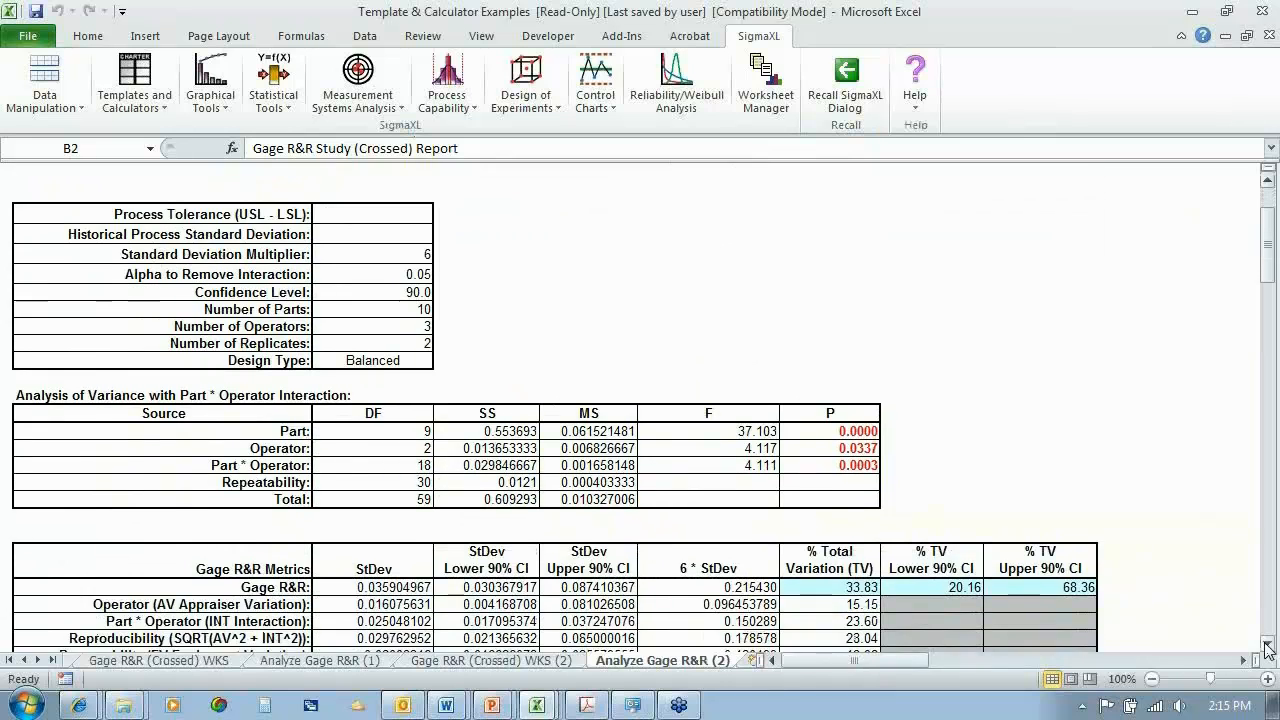
click(1268, 645)
click(1268, 645)
click(1268, 645)
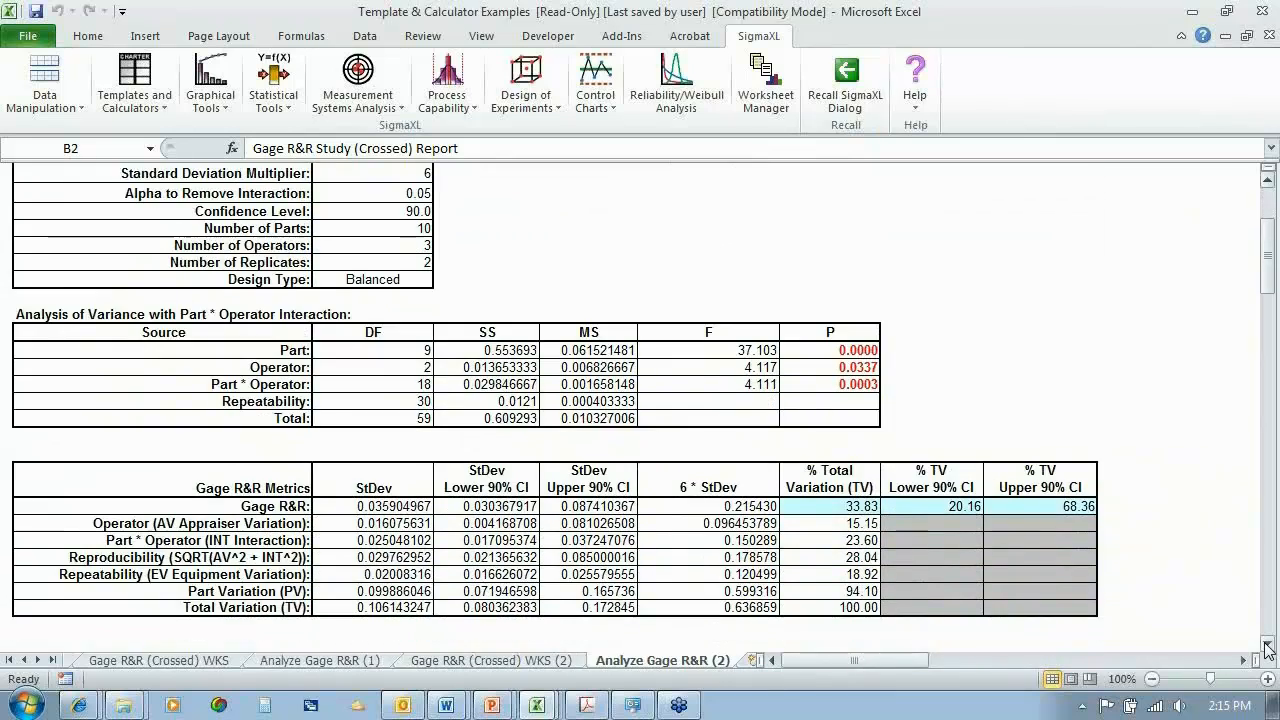
Examine the Gage R&R metrics confidence intervals and the variance component contributions in the report.
click(1268, 645)
click(1268, 645)
click(1268, 645)
click(1268, 645)
click(1268, 645)
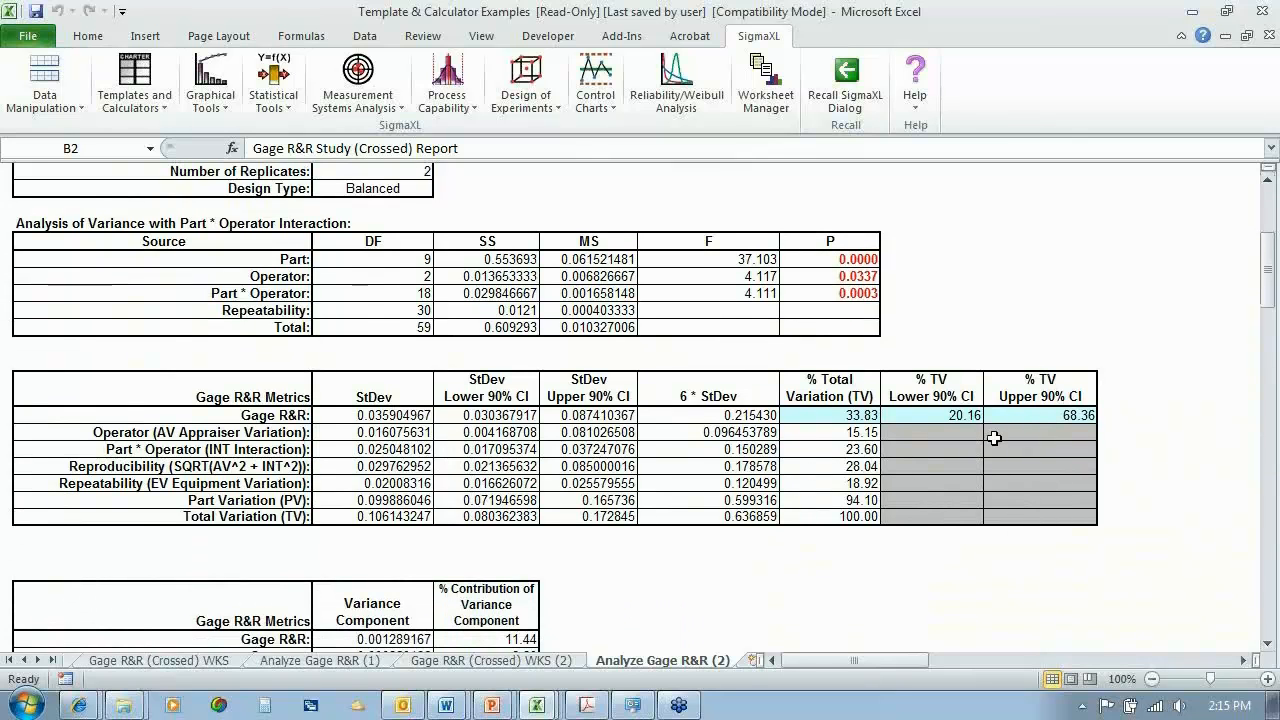
click(1268, 645)
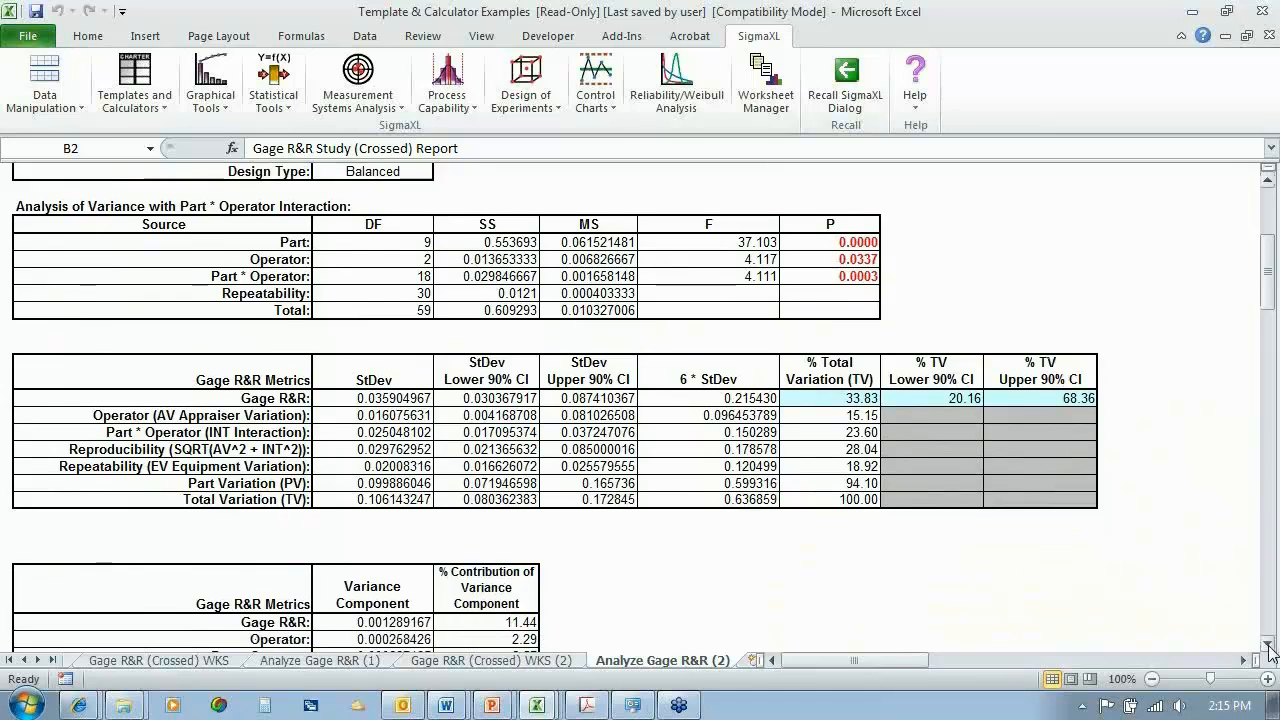
click(1268, 645)
click(1268, 645)
click(1268, 645)
click(1268, 645)
click(1268, 645)
click(1268, 645)
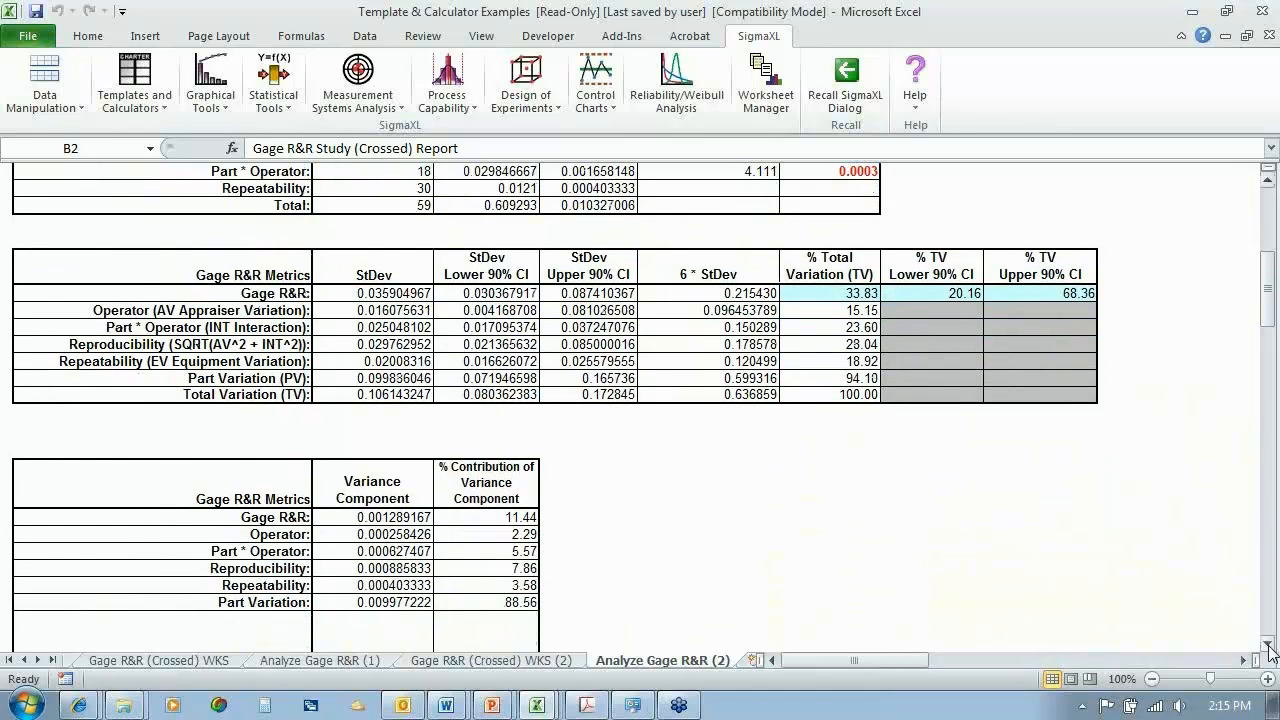
click(1268, 645)
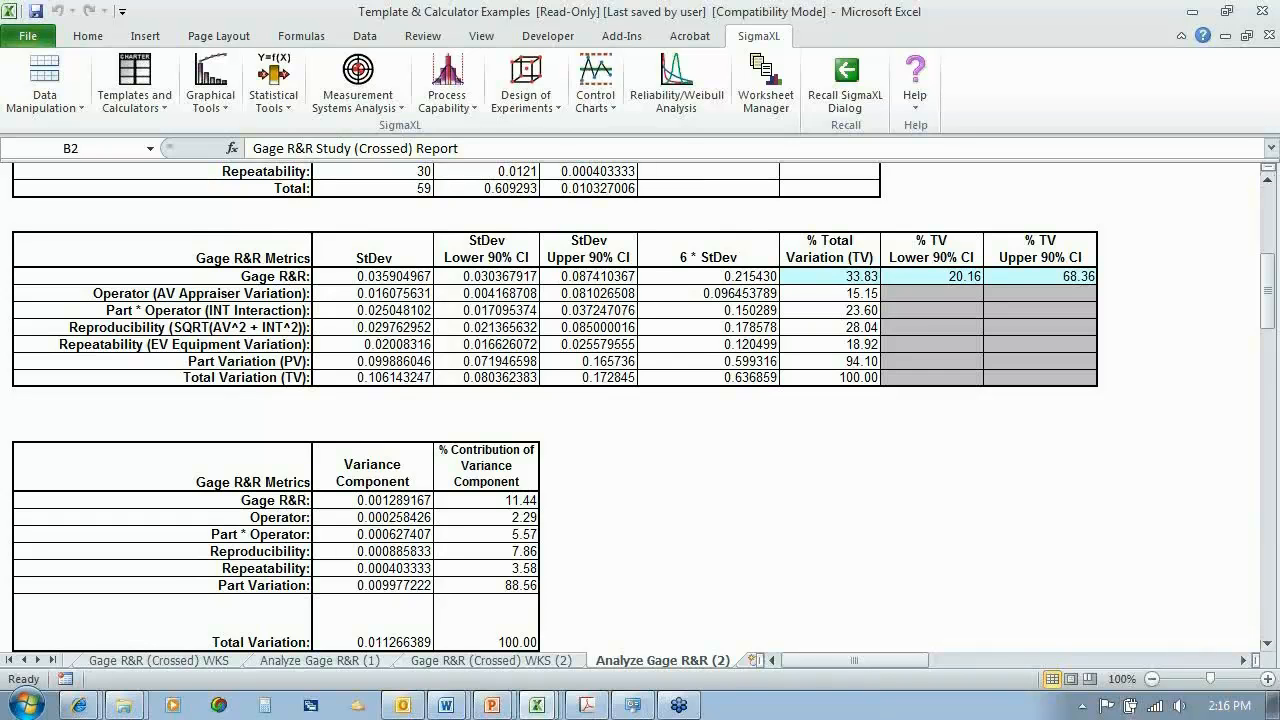
Glance at the Analyze Gage R&R (1) report and go to the Attribute MSA worksheet.
mouse_move(80, 705)
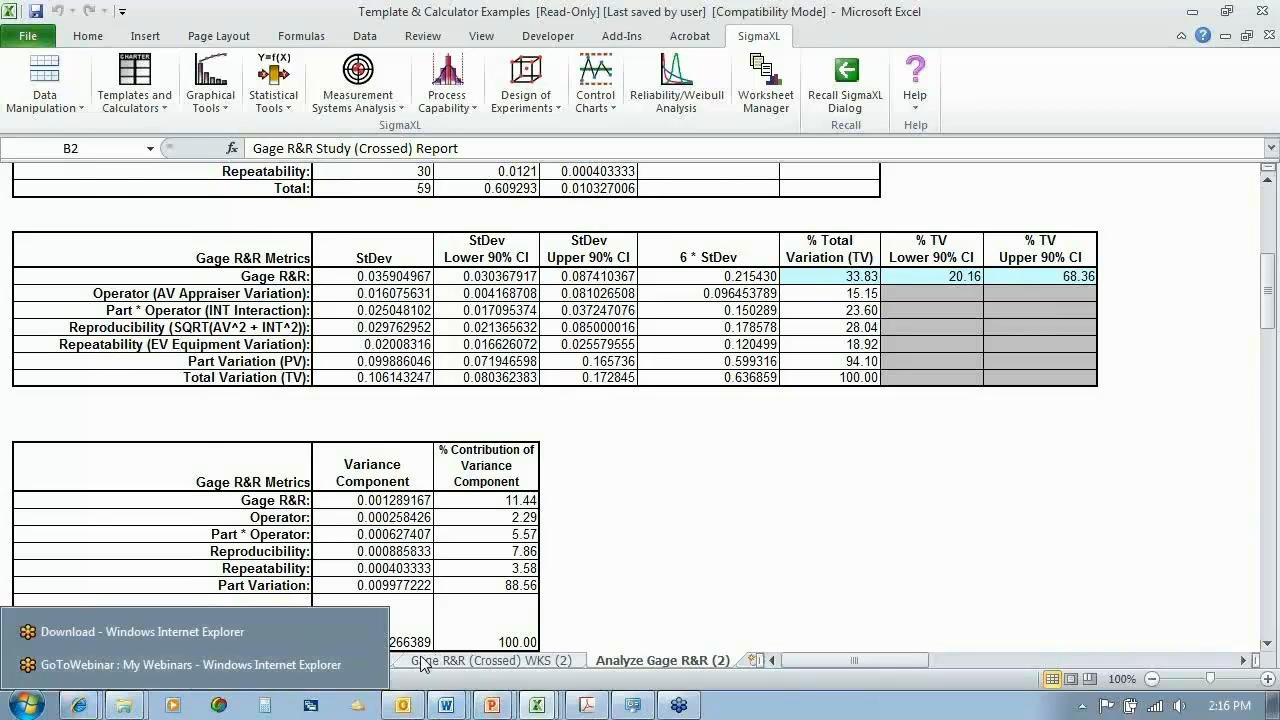
click(372, 660)
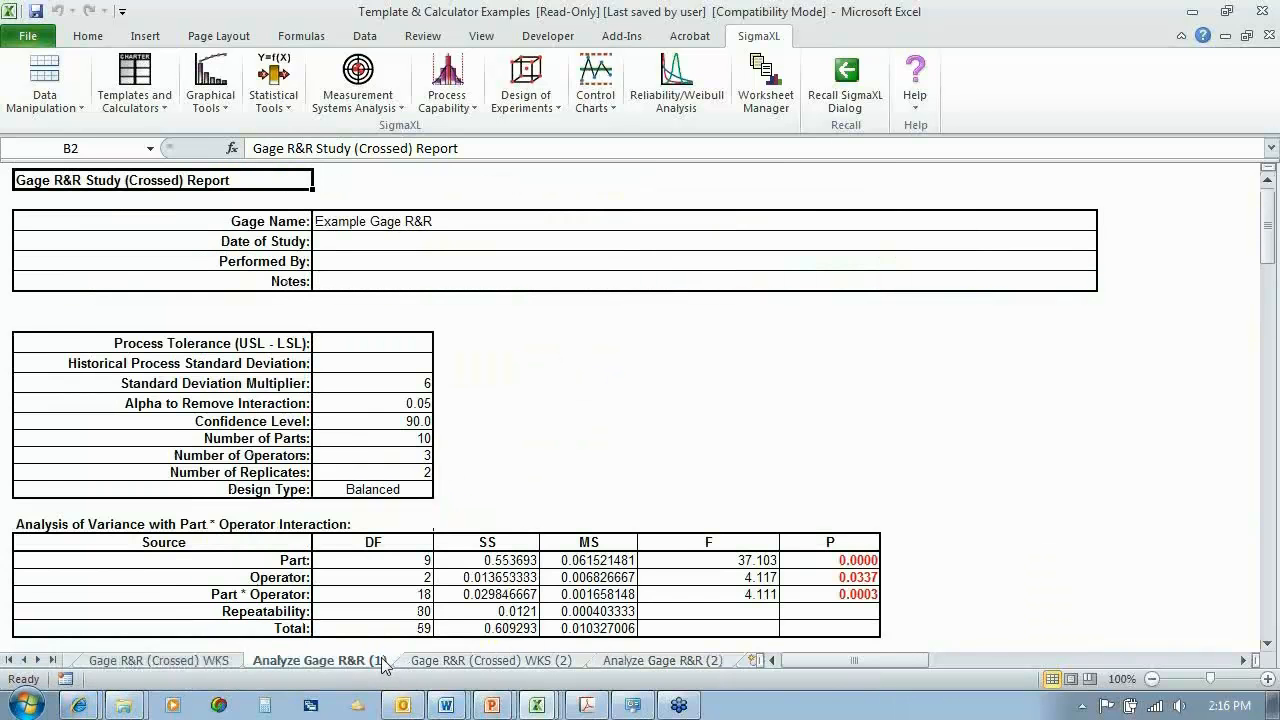
scroll(383, 665, down, 3)
click(727, 667)
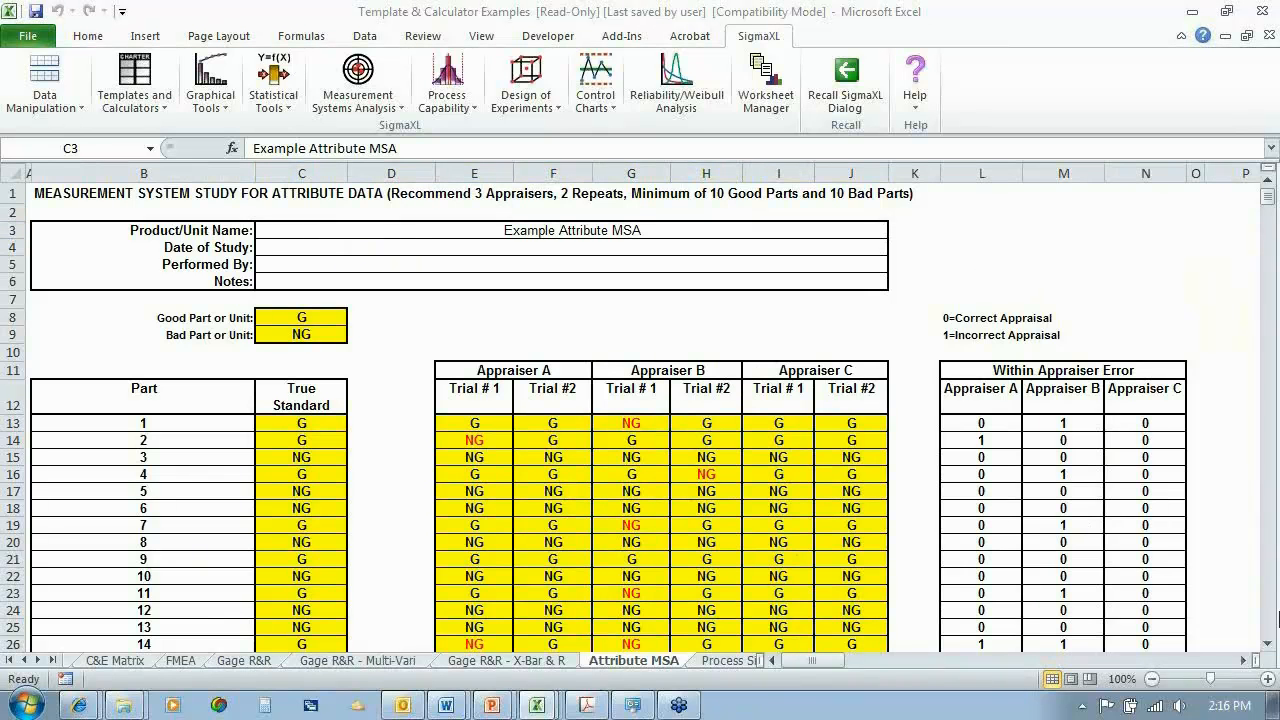
Create stacked column data from the Attribute MSA worksheet for the Attribute MSA (Binary) analysis.
click(1268, 645)
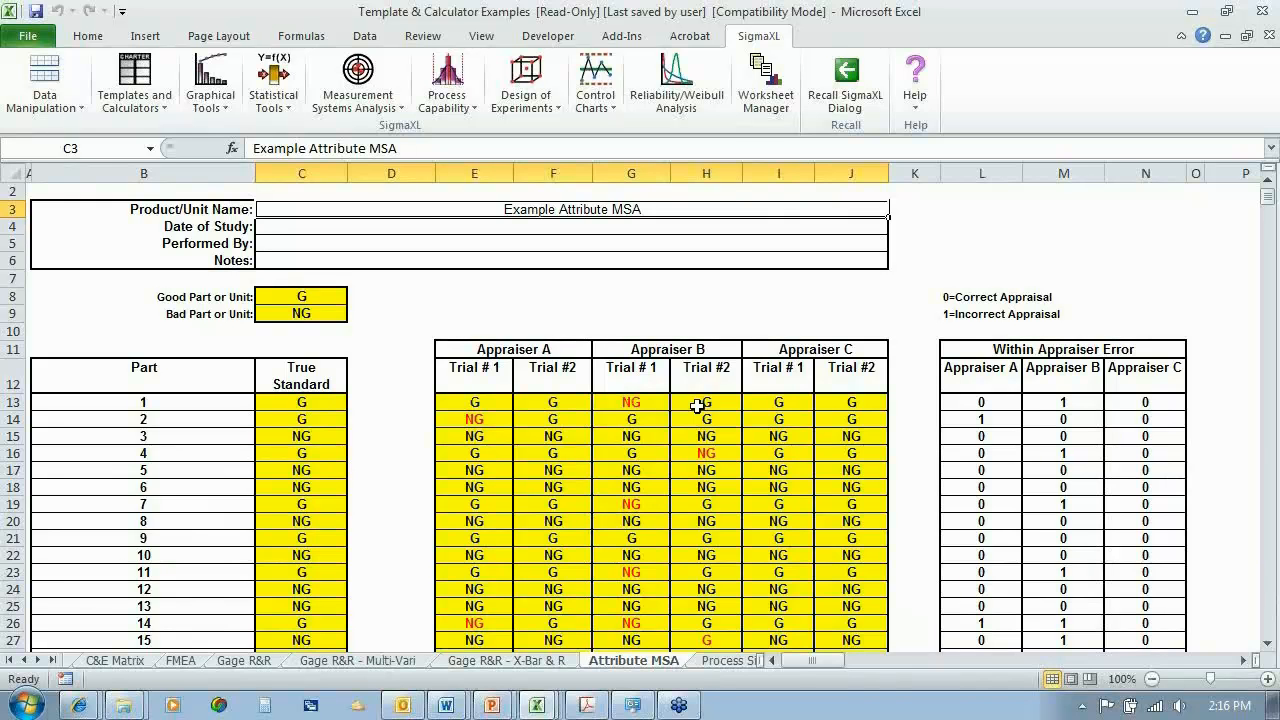
click(1268, 644)
click(1268, 644)
double_click(1268, 644)
click(1268, 644)
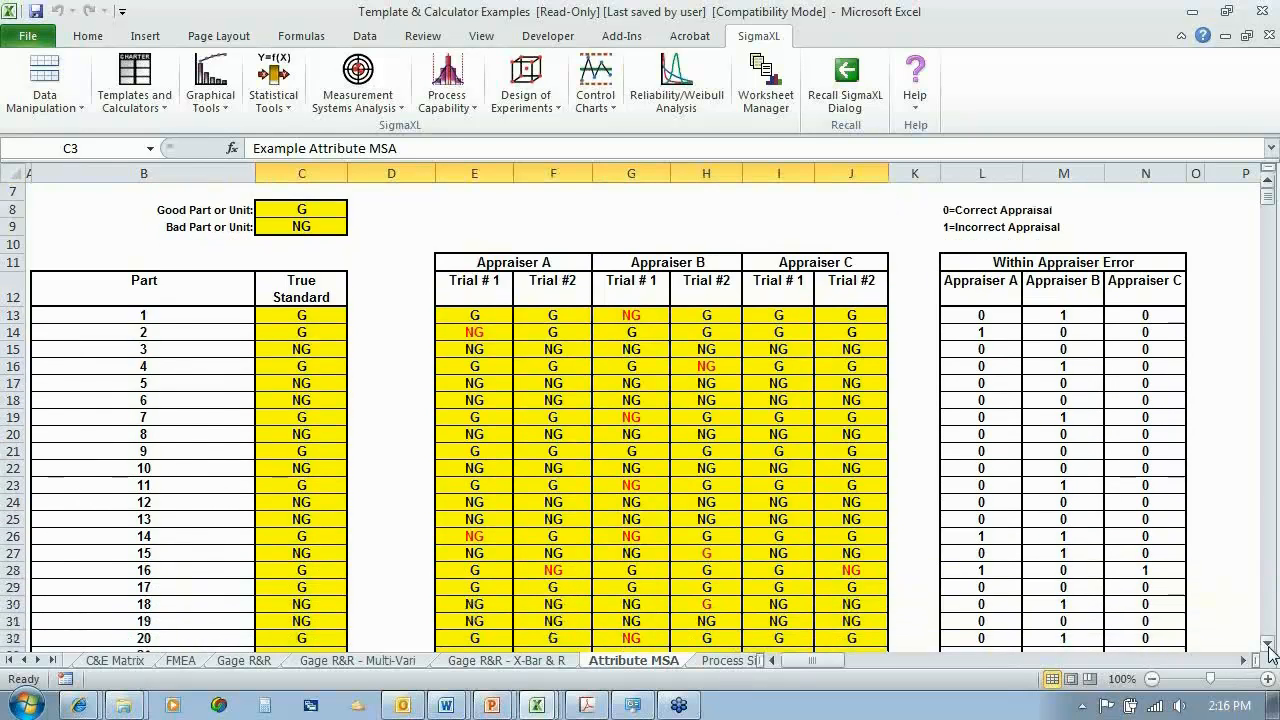
click(1268, 644)
click(1268, 644)
click(1268, 644)
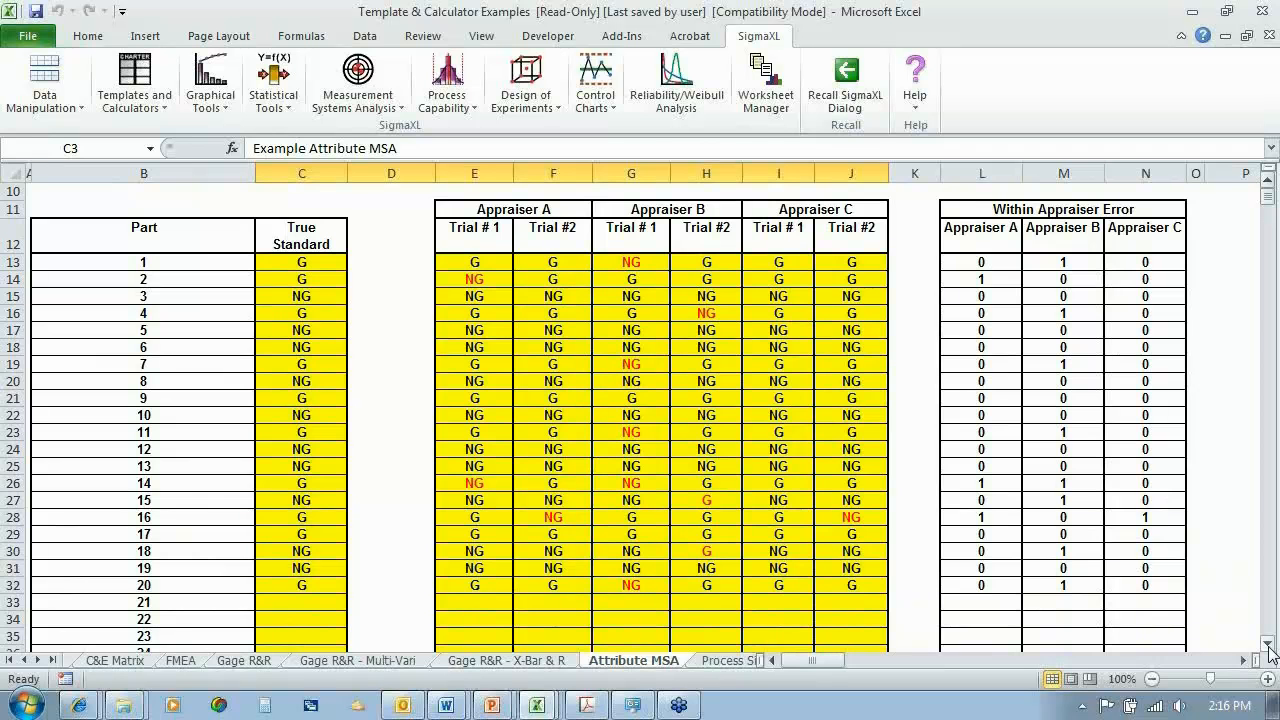
drag(1268, 646, 1268, 646)
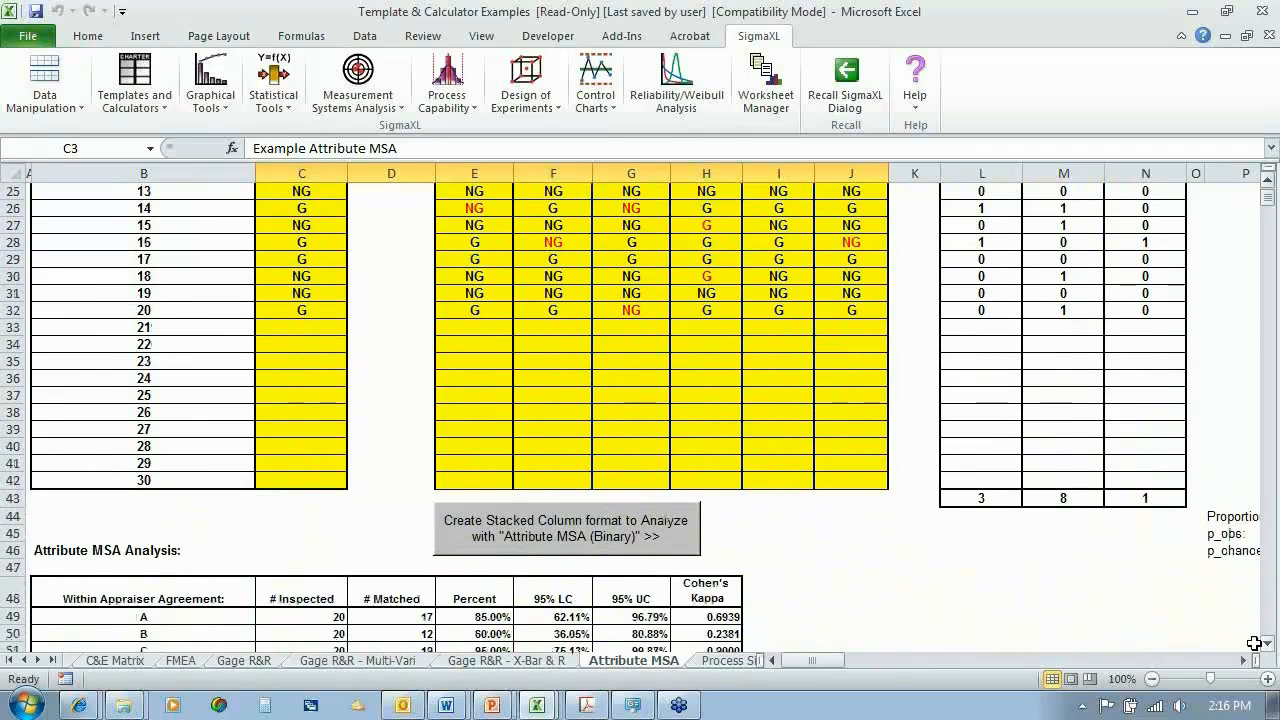
click(602, 535)
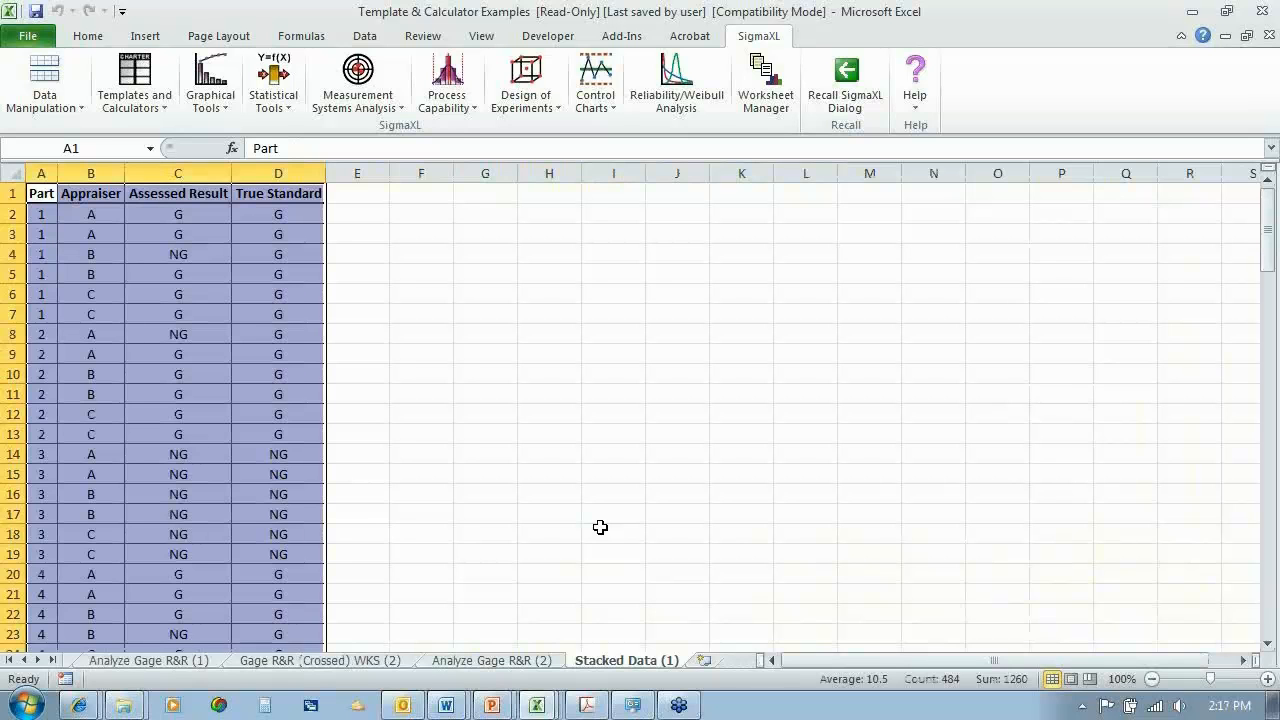
Run Attribute MSA (Binary) on the stacked data, assigning Part, Appraiser, Assessed Result and True Standard to their matching roles.
click(341, 102)
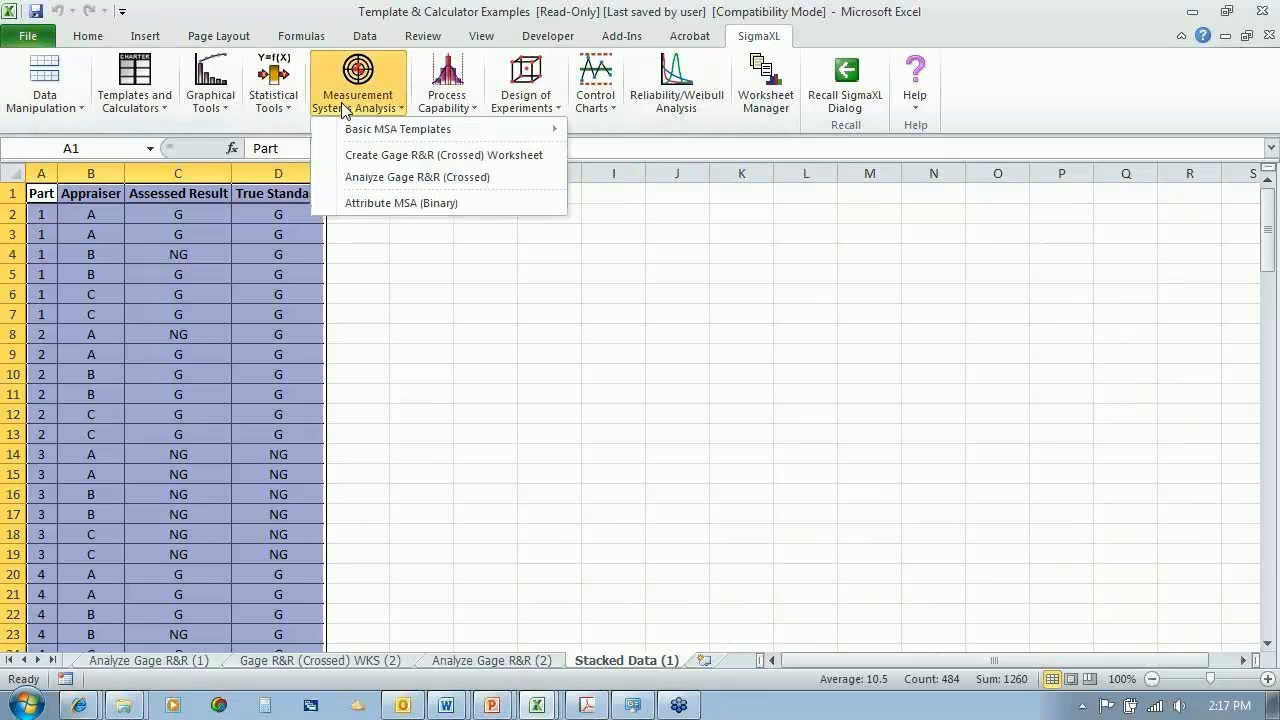
click(378, 205)
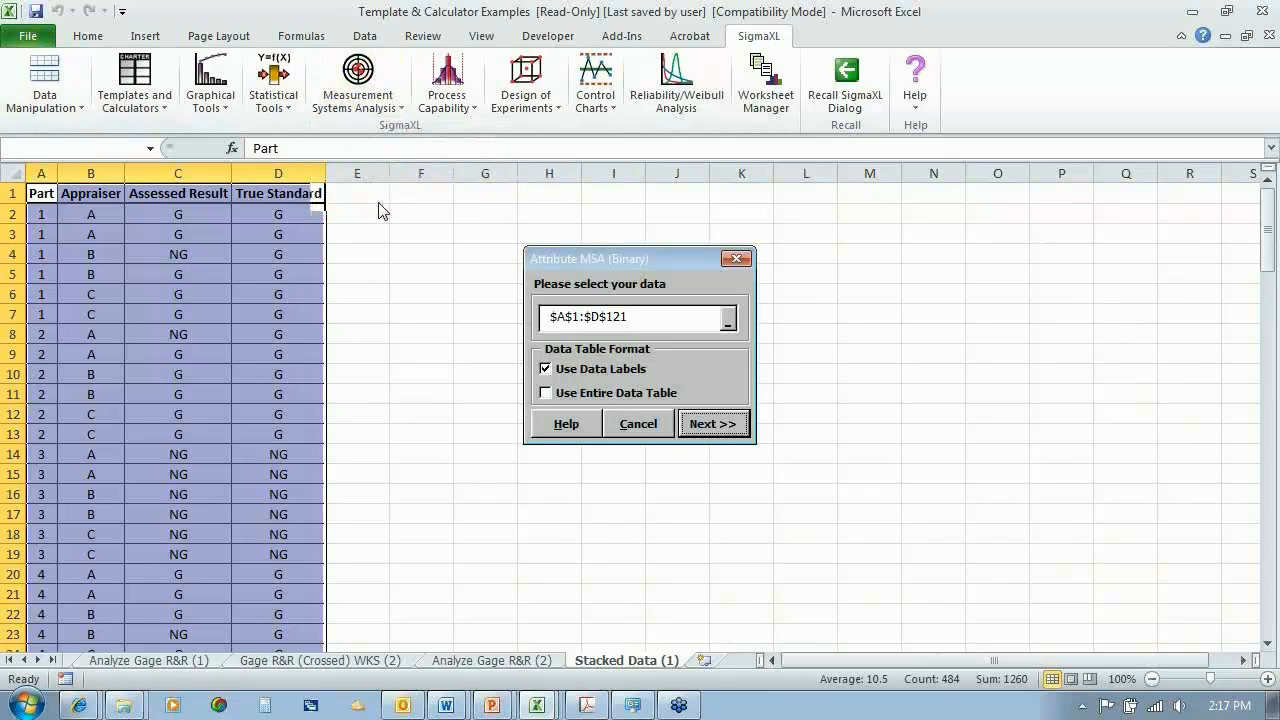
click(716, 424)
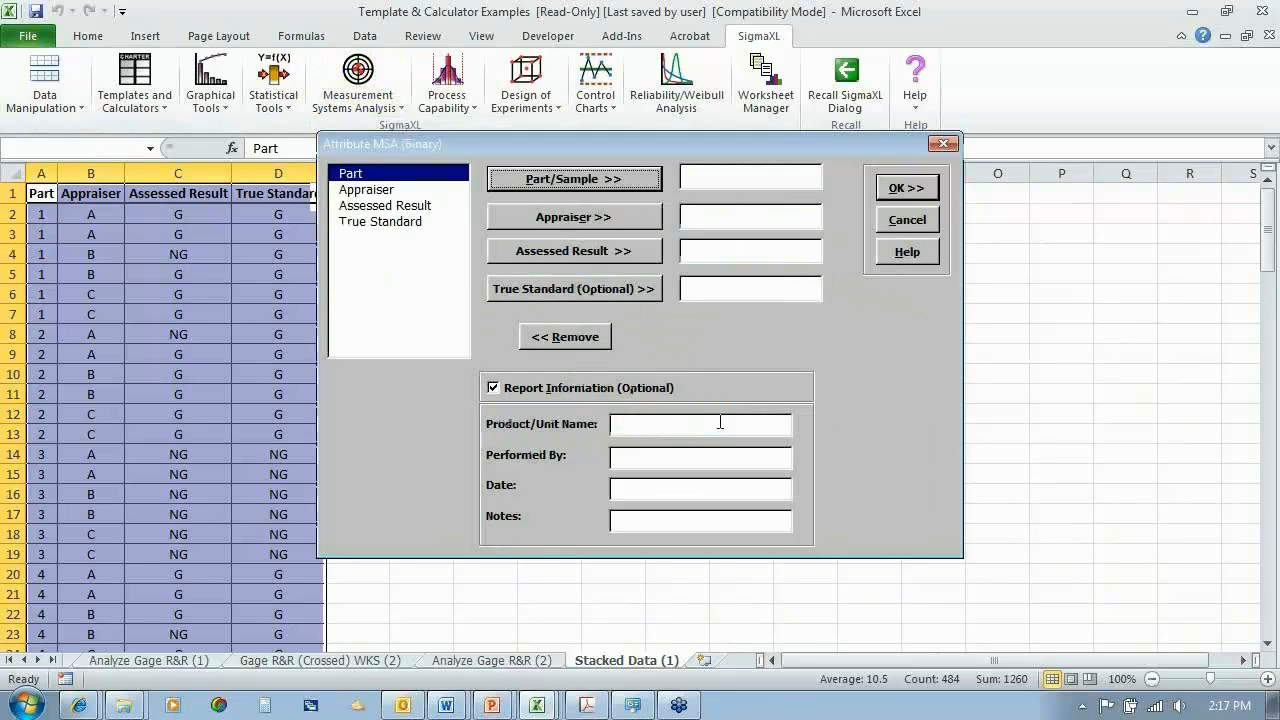
click(506, 178)
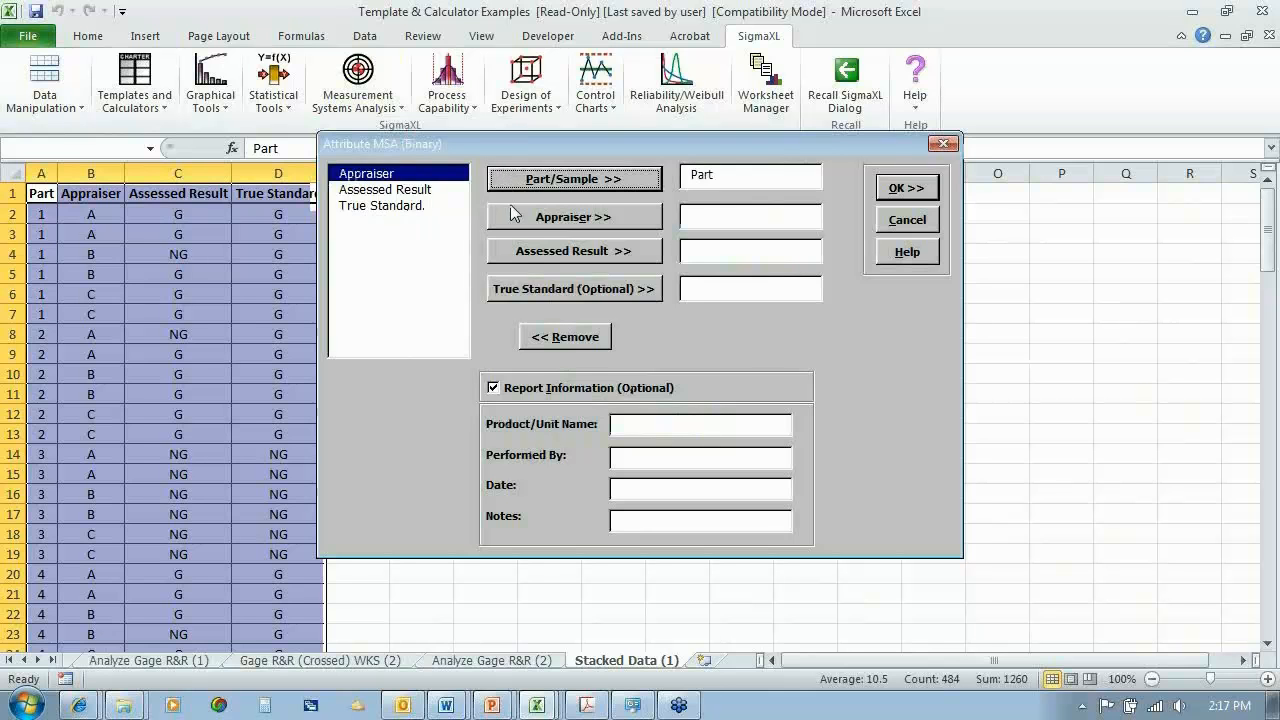
click(516, 218)
click(520, 256)
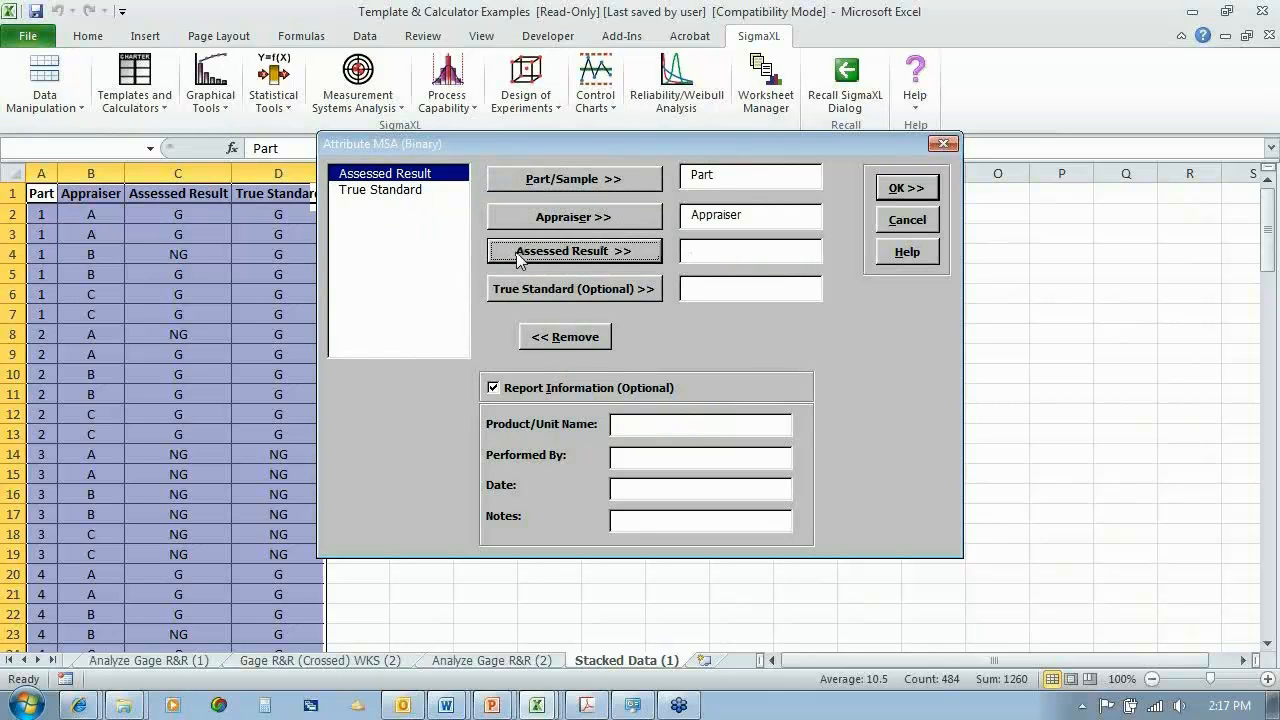
click(523, 294)
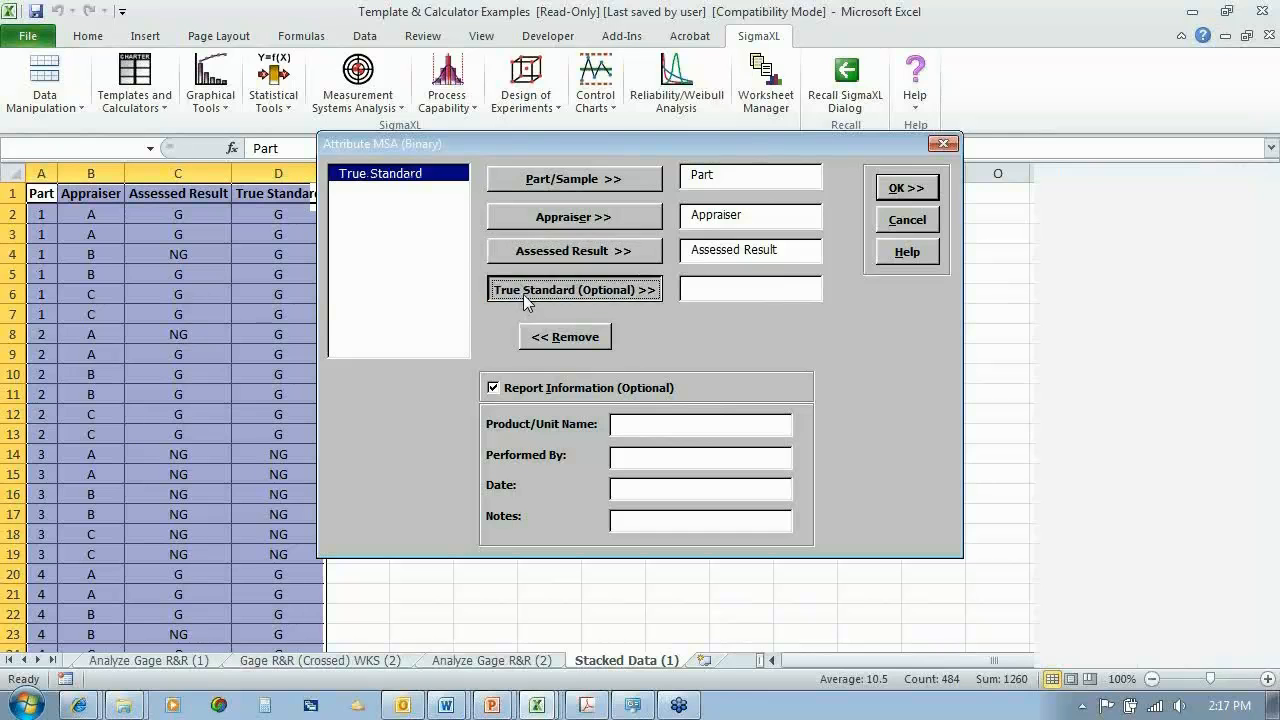
click(890, 190)
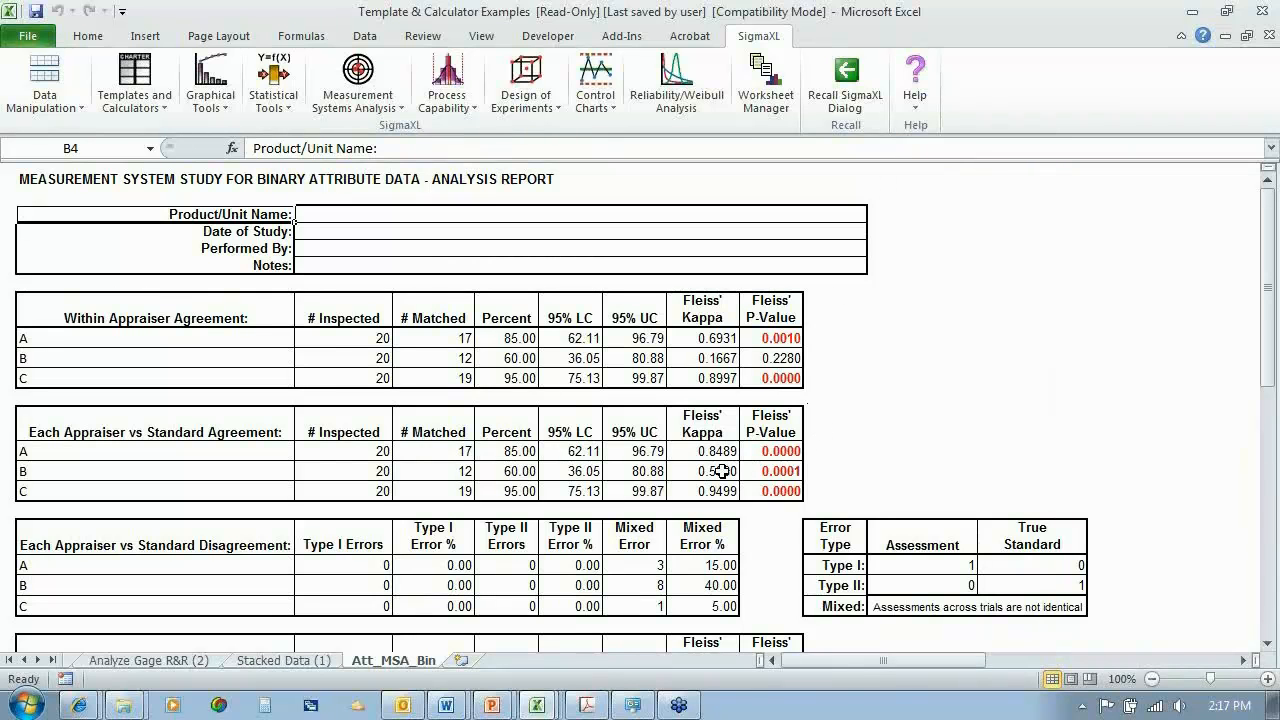
Return to the Attribute MSA template worksheet to compare its results with the binary analysis report.
click(23, 660)
click(23, 660)
click(23, 660)
click(23, 660)
click(23, 660)
click(23, 660)
click(23, 660)
click(23, 660)
click(23, 660)
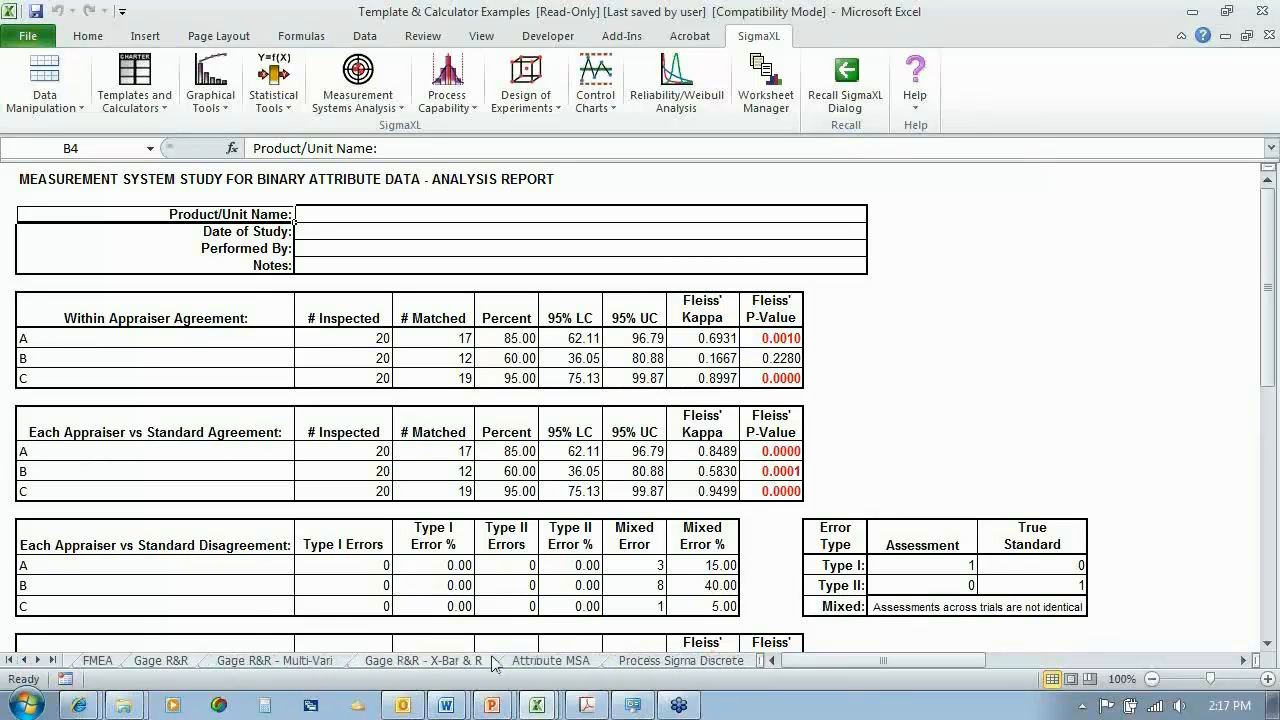
click(526, 668)
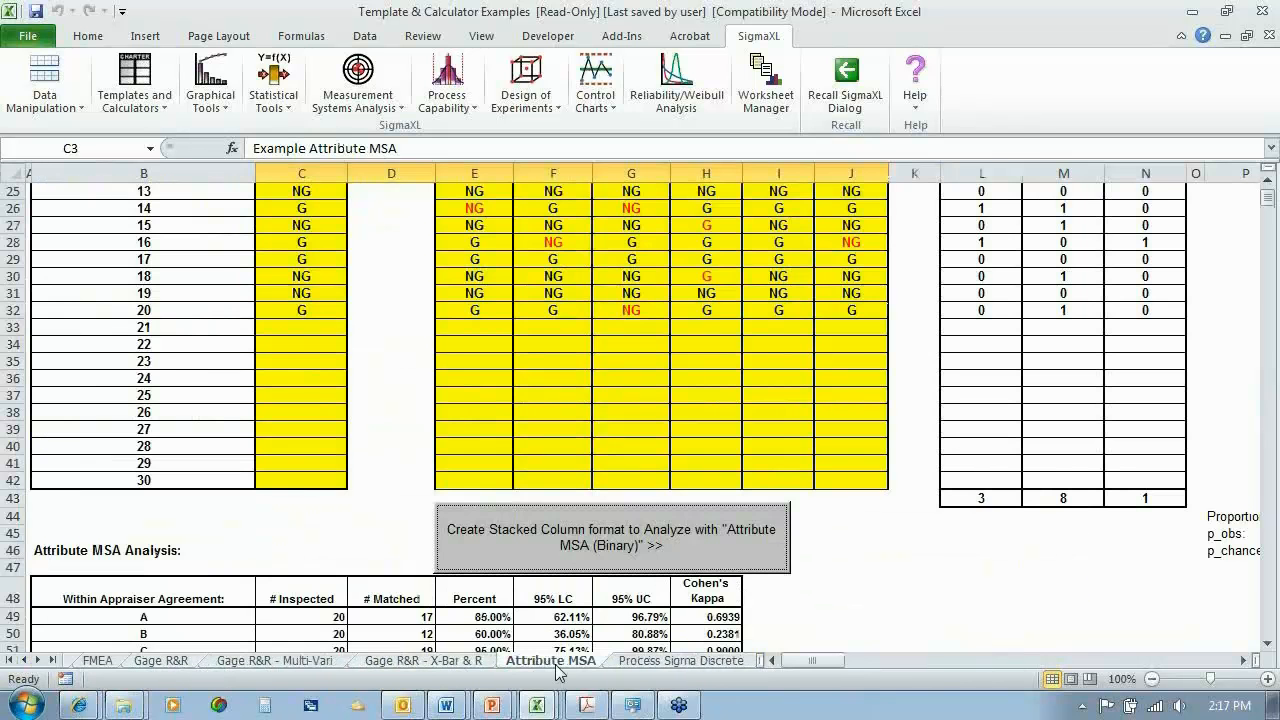
Examine the Attribute MSA template's agreement tables, including the Cohen's Kappa values for each appraiser.
click(1268, 645)
click(1268, 645)
click(1268, 645)
click(1268, 646)
click(1268, 646)
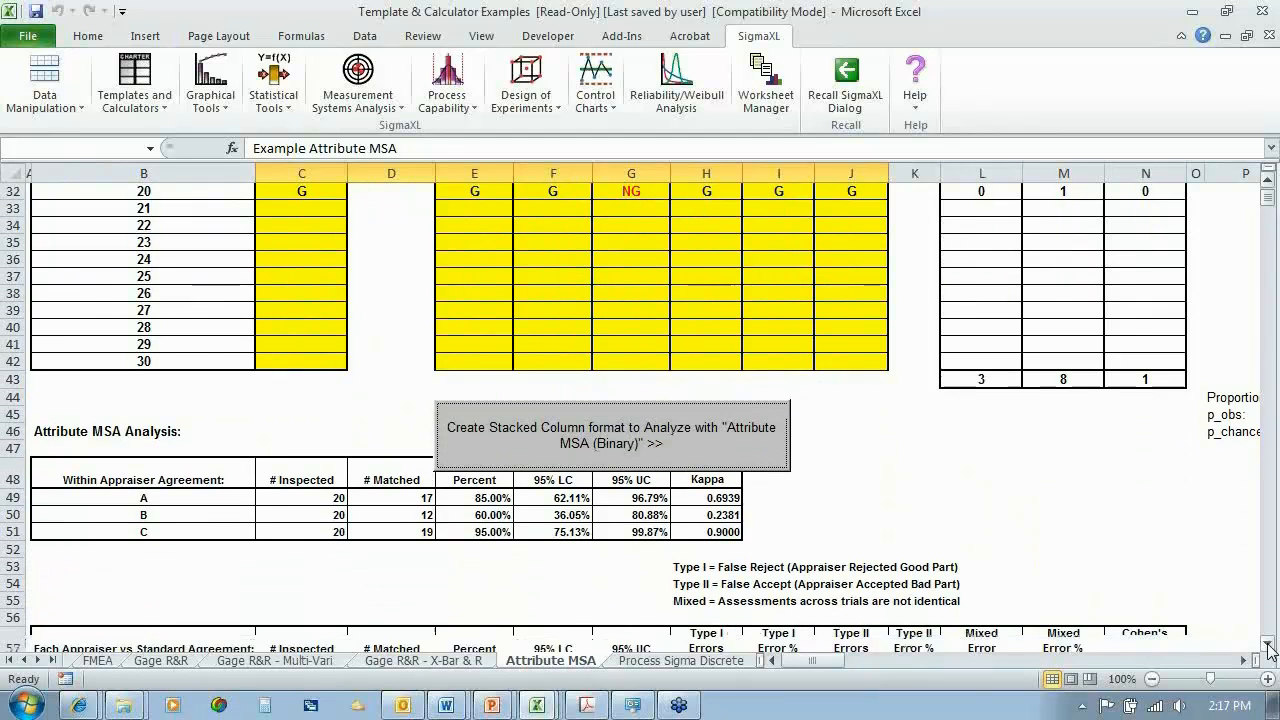
click(1268, 646)
click(1268, 646)
click(1268, 646)
click(1268, 646)
click(1268, 646)
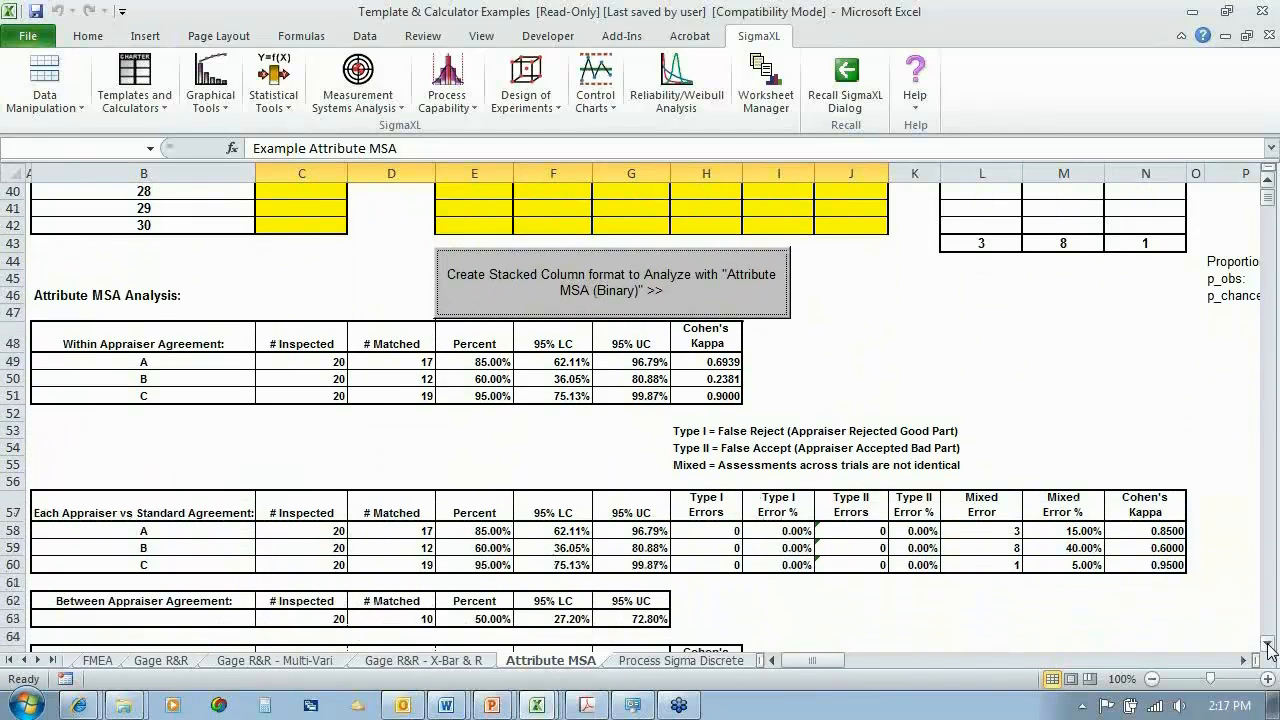
click(1268, 646)
click(1268, 646)
click(1268, 646)
click(1268, 646)
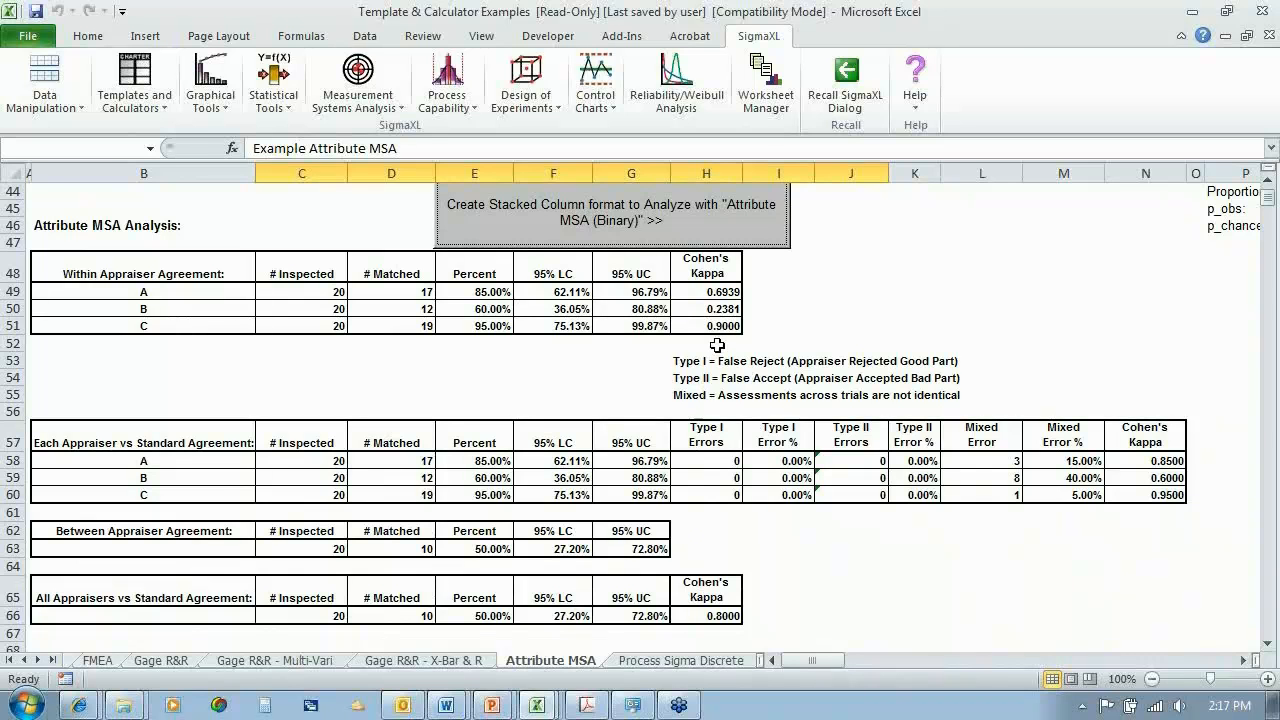
Go back to the Att_MSA_Bin report and examine its Fleiss' Kappa agreement tables and the attribute MSA data.
click(52, 661)
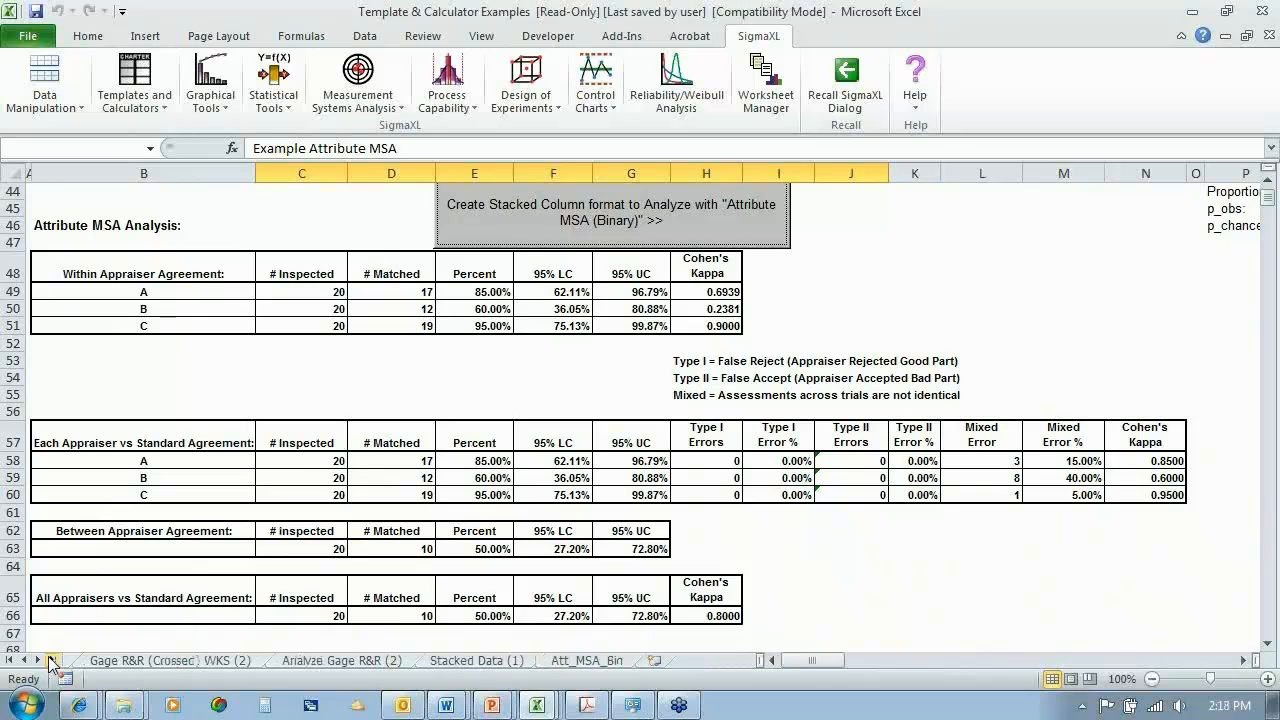
click(597, 662)
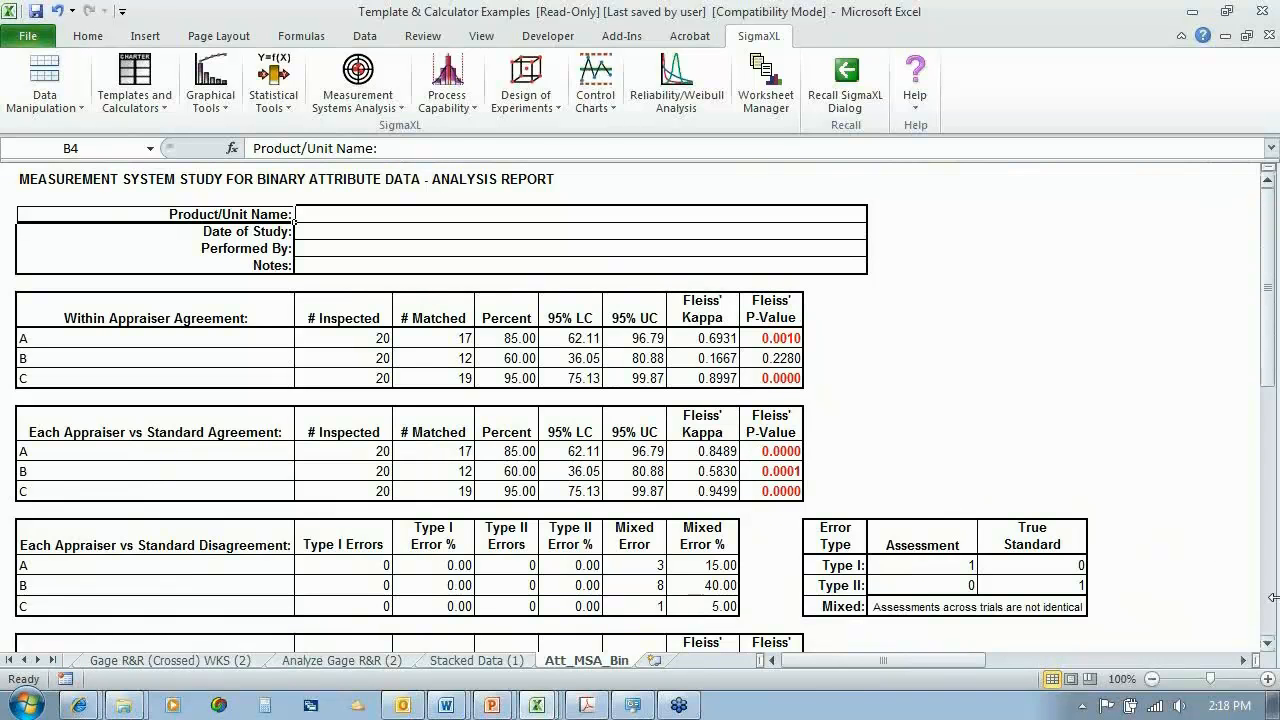
scroll(1268, 645, down, 4)
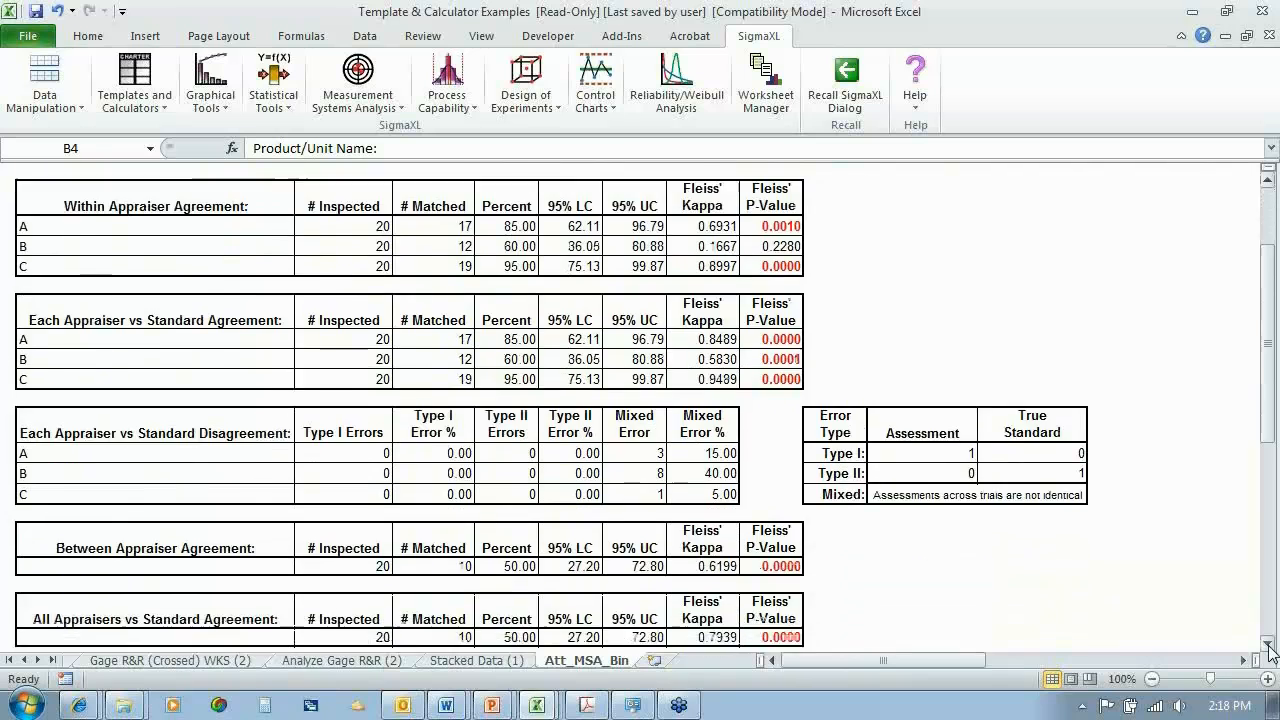
scroll(1268, 648, down, 3)
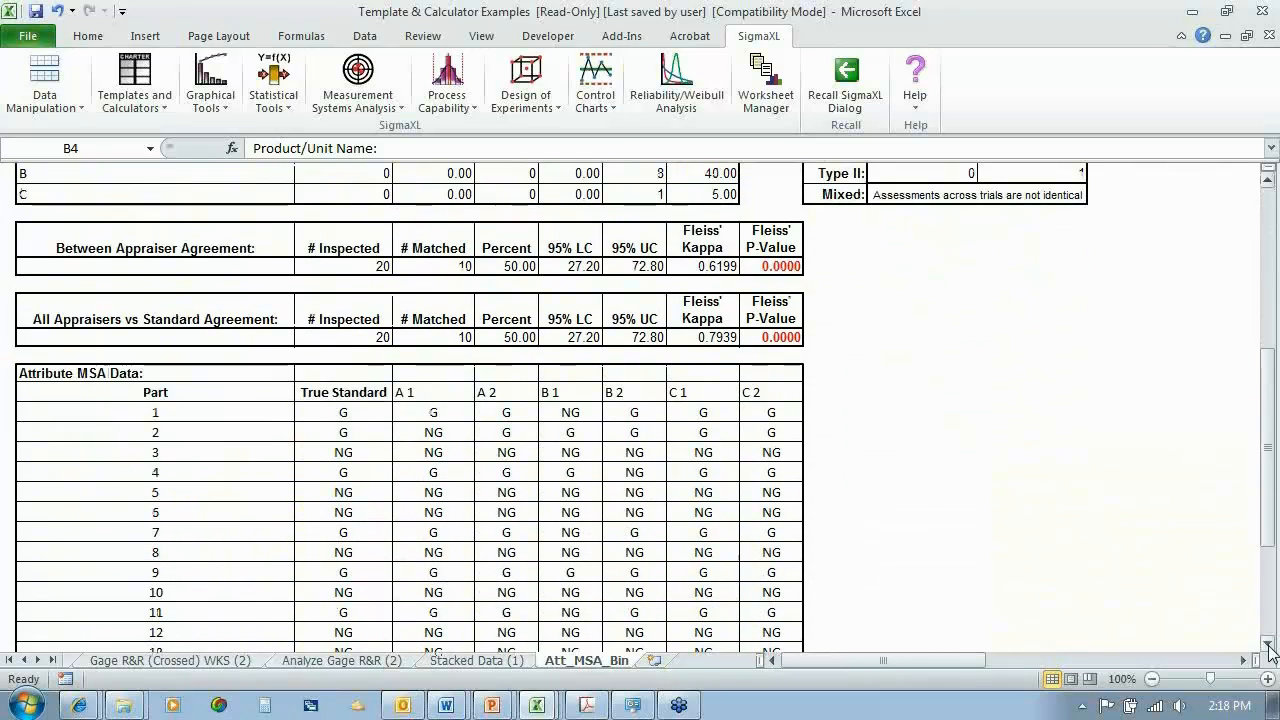
scroll(1268, 648, down, 5)
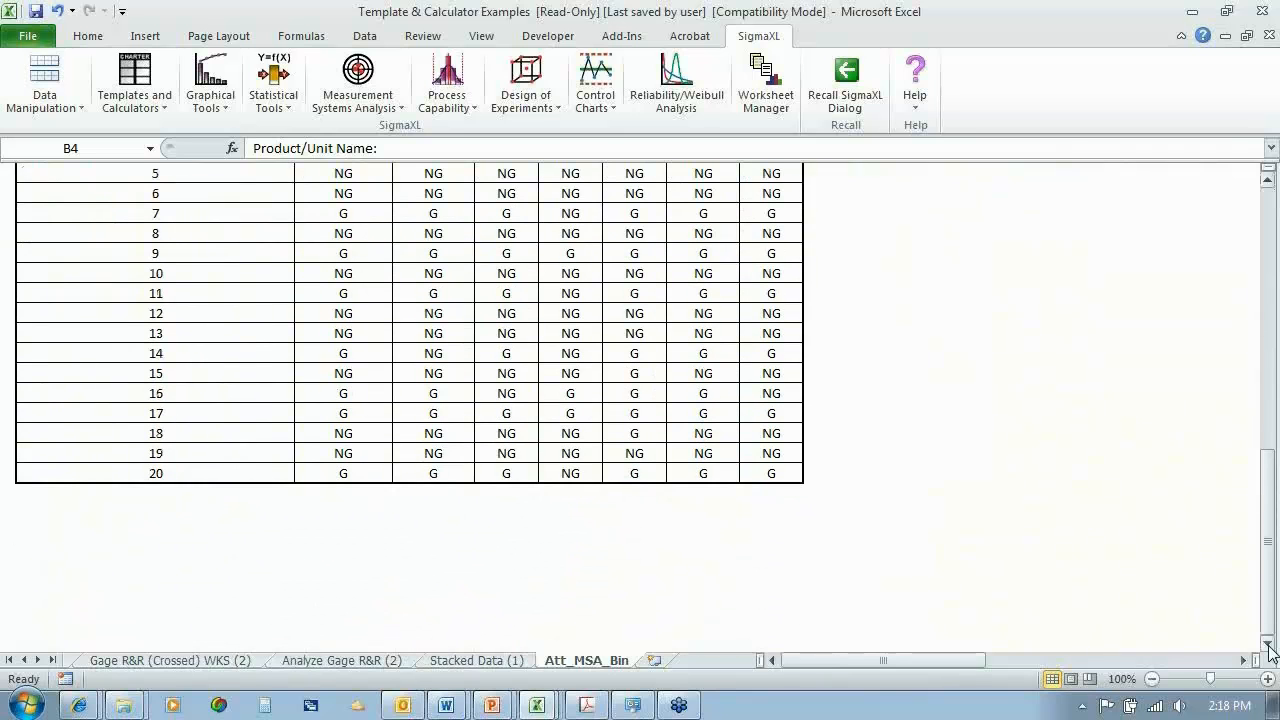
drag(1270, 518, 1242, 295)
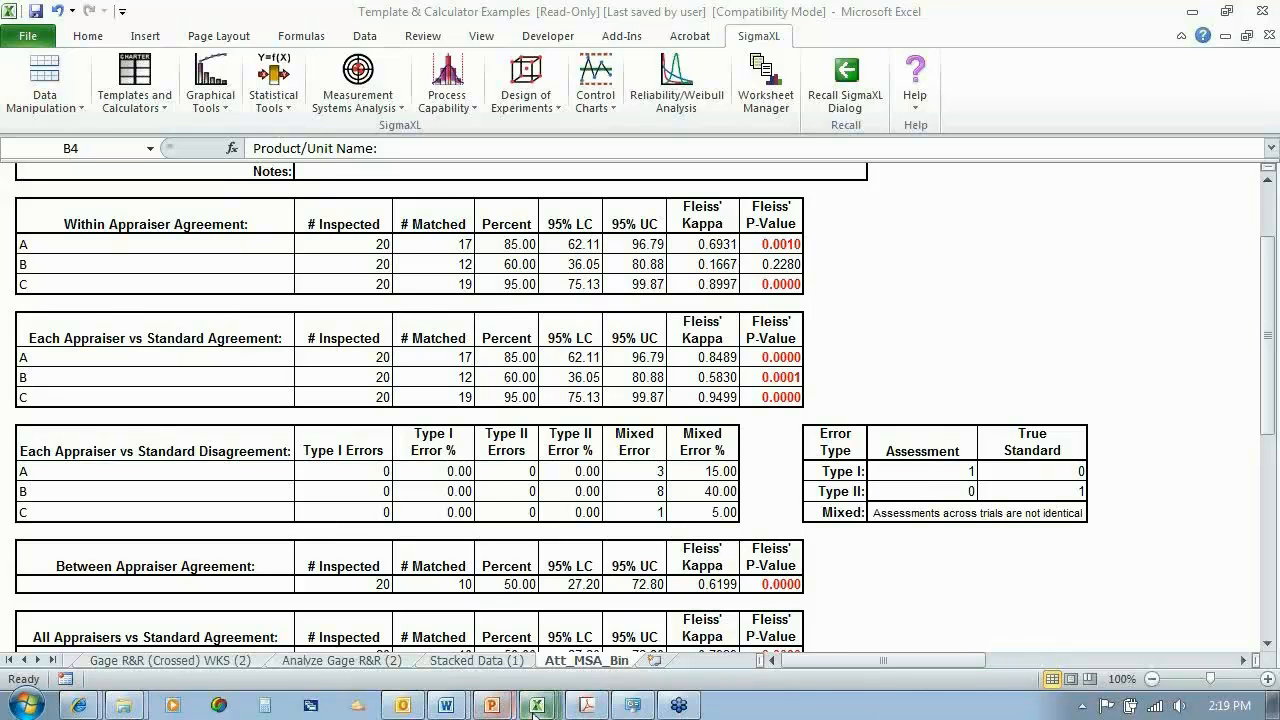
Switch to the Customer Data workbook.
mouse_move(535, 706)
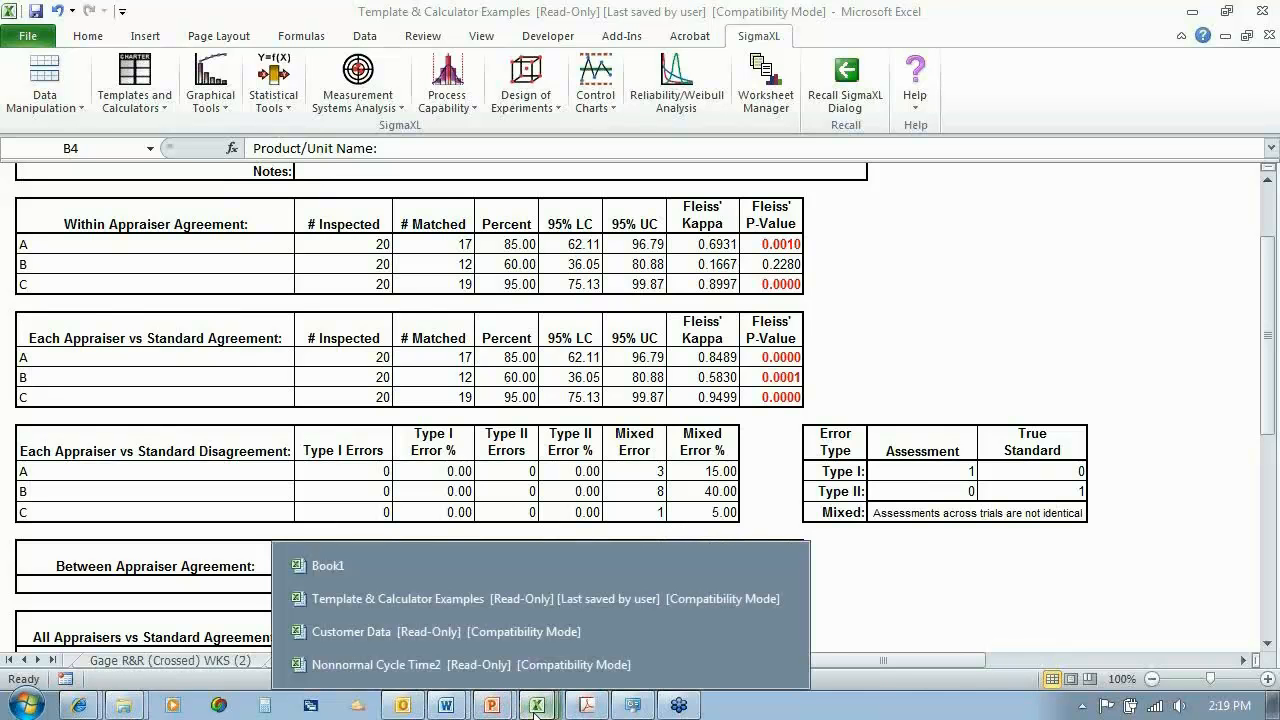
click(489, 634)
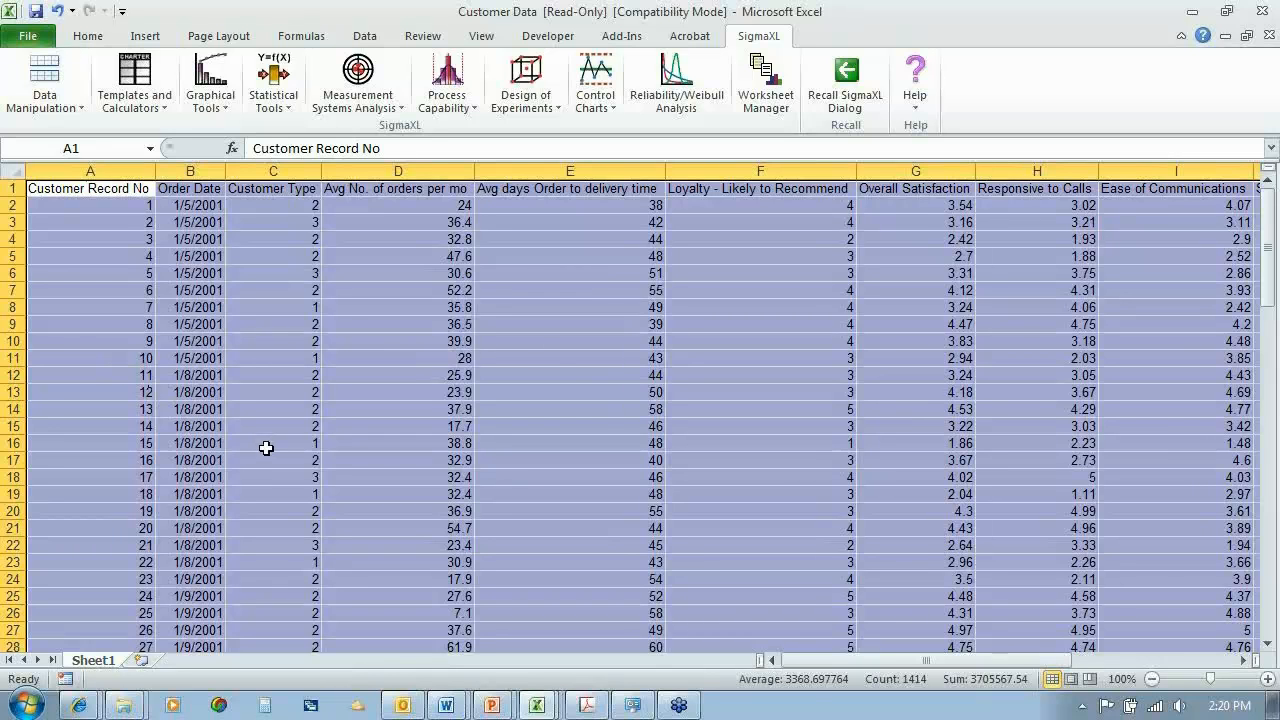
click(642, 39)
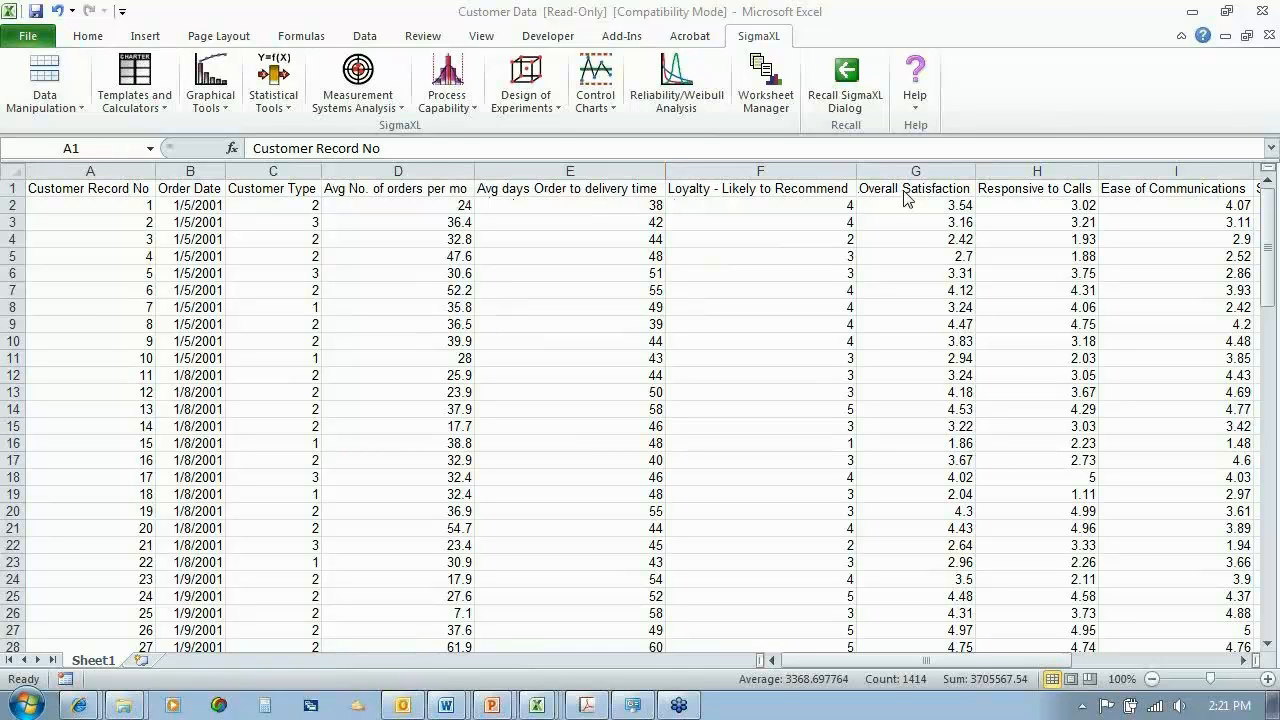
Create an Individuals control chart of Avg No. of orders per mo from the customer data table.
click(608, 85)
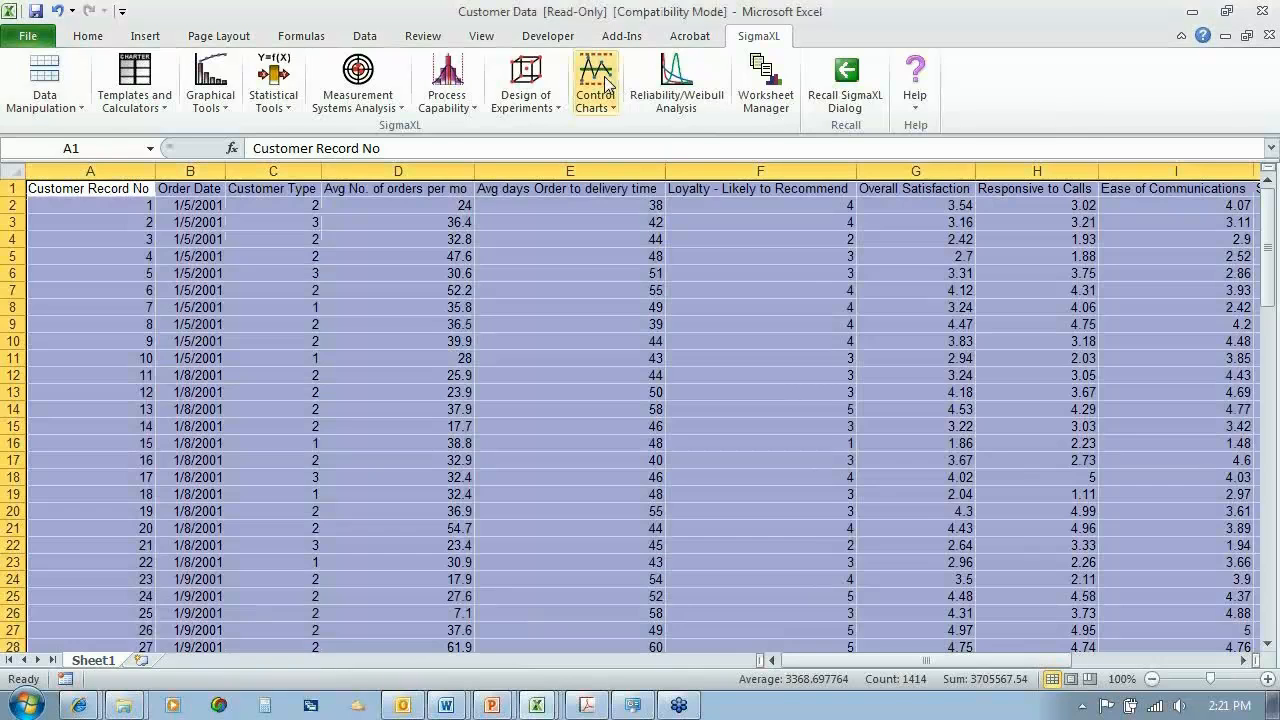
click(608, 85)
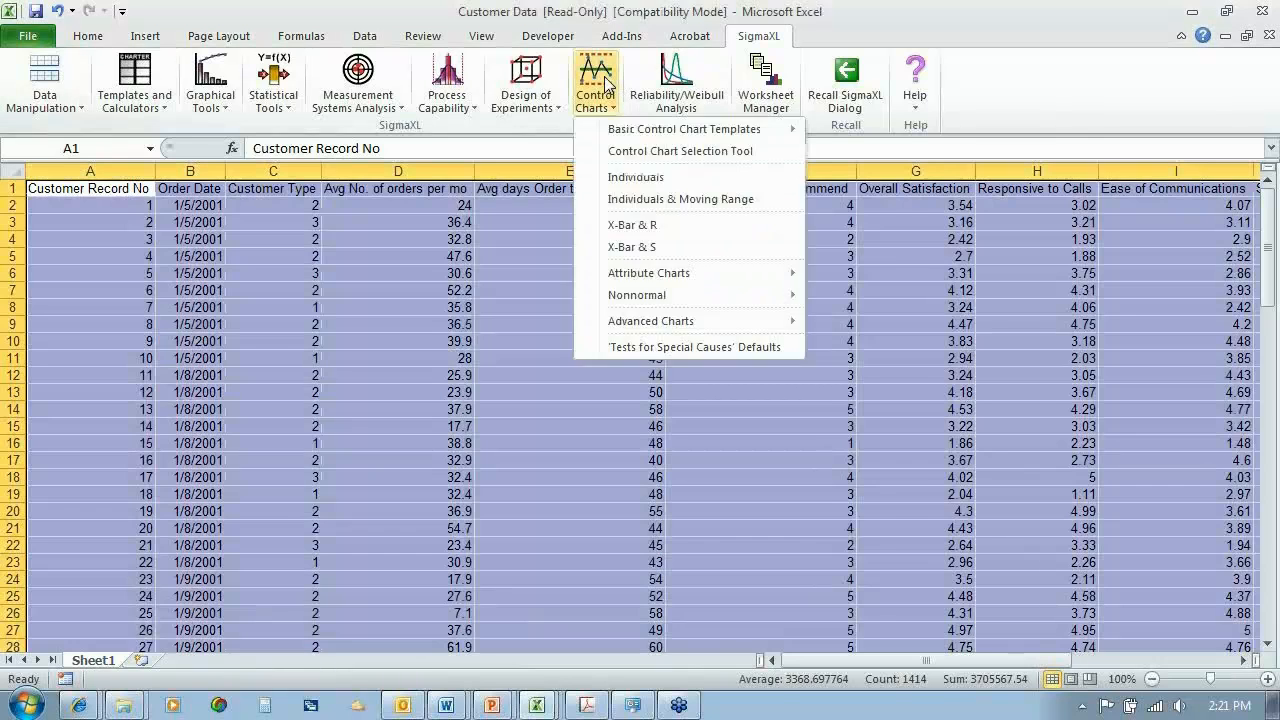
click(630, 178)
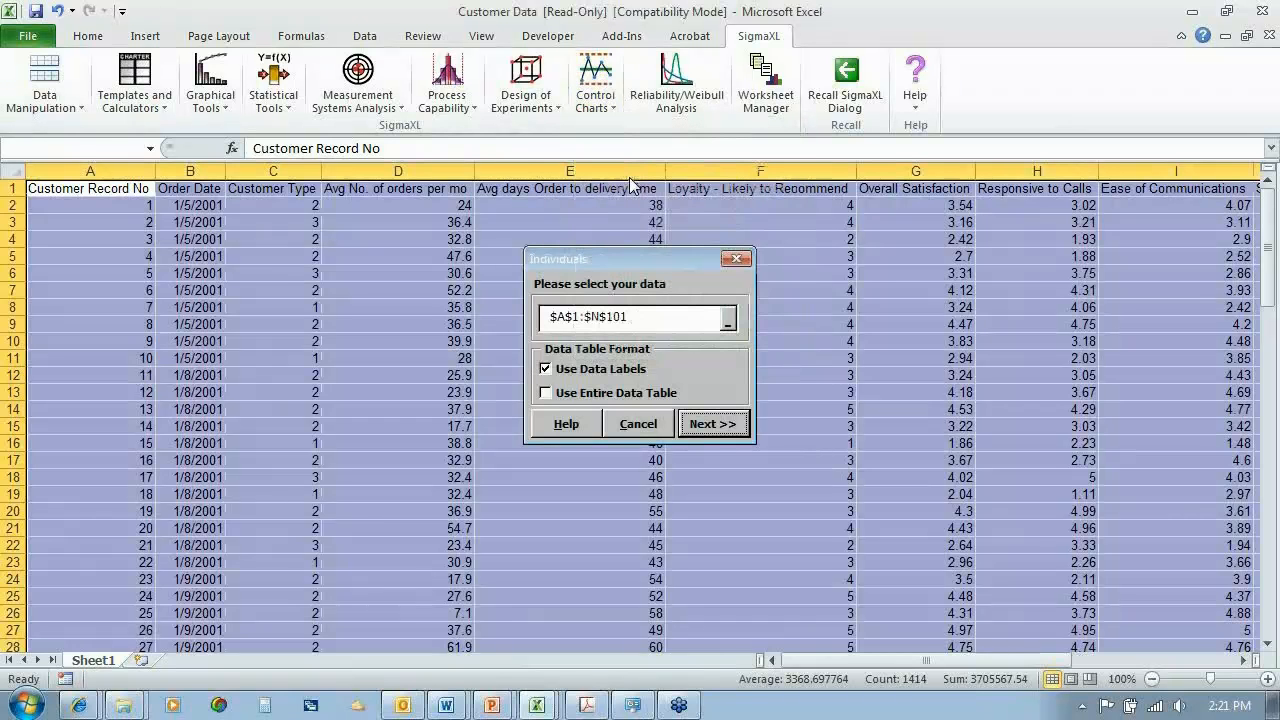
click(714, 425)
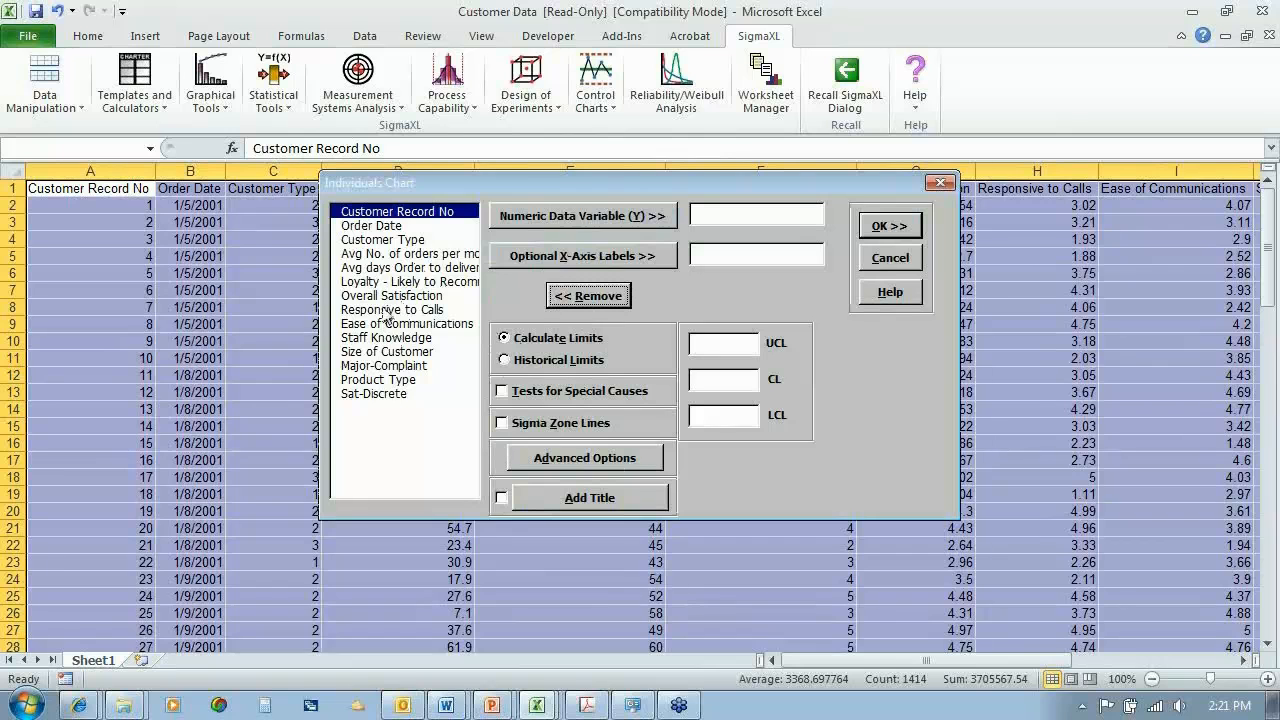
click(399, 254)
click(600, 215)
click(905, 222)
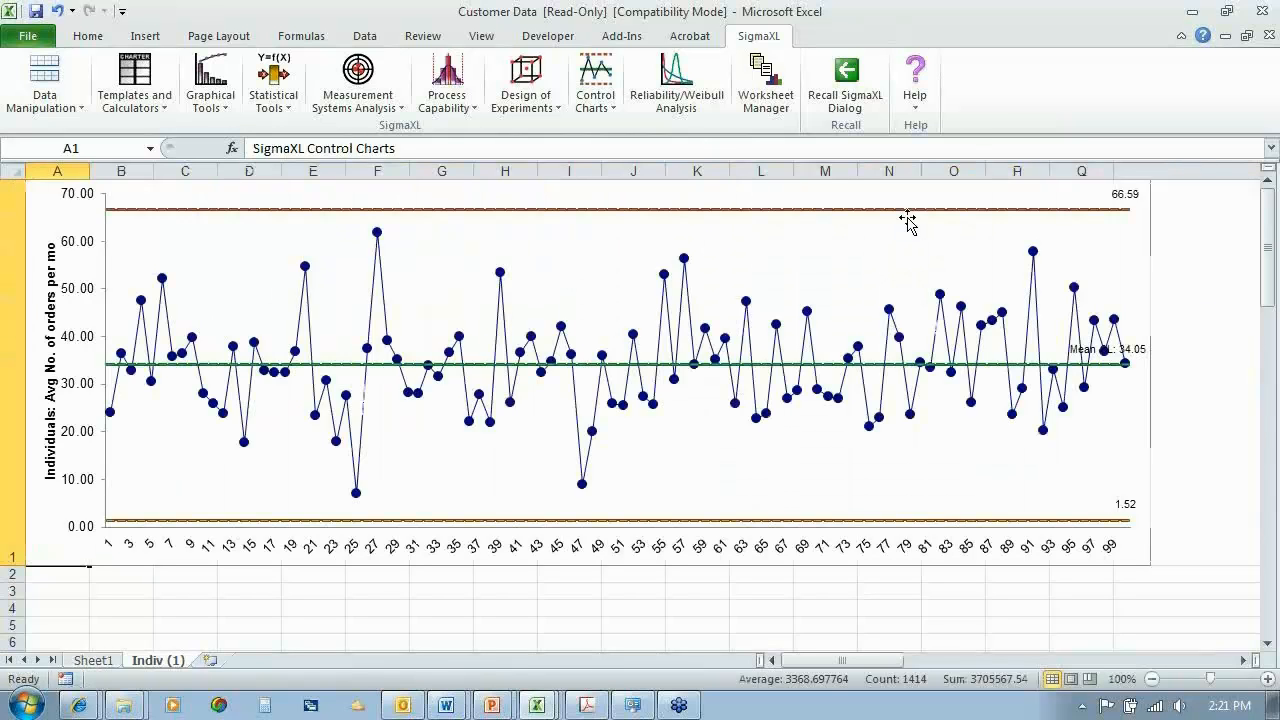
Recall the Individuals chart setup from Sheet1 and create a second chart for Avg days Order to delivery time.
click(93, 660)
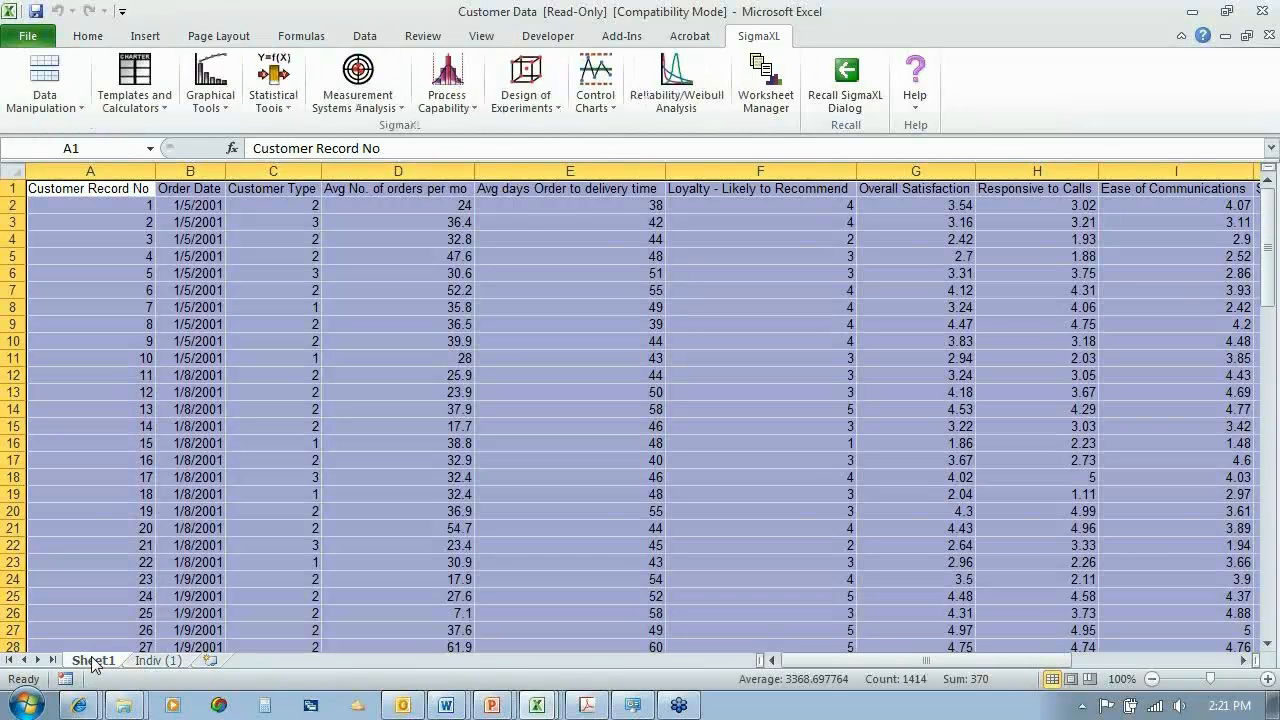
click(849, 80)
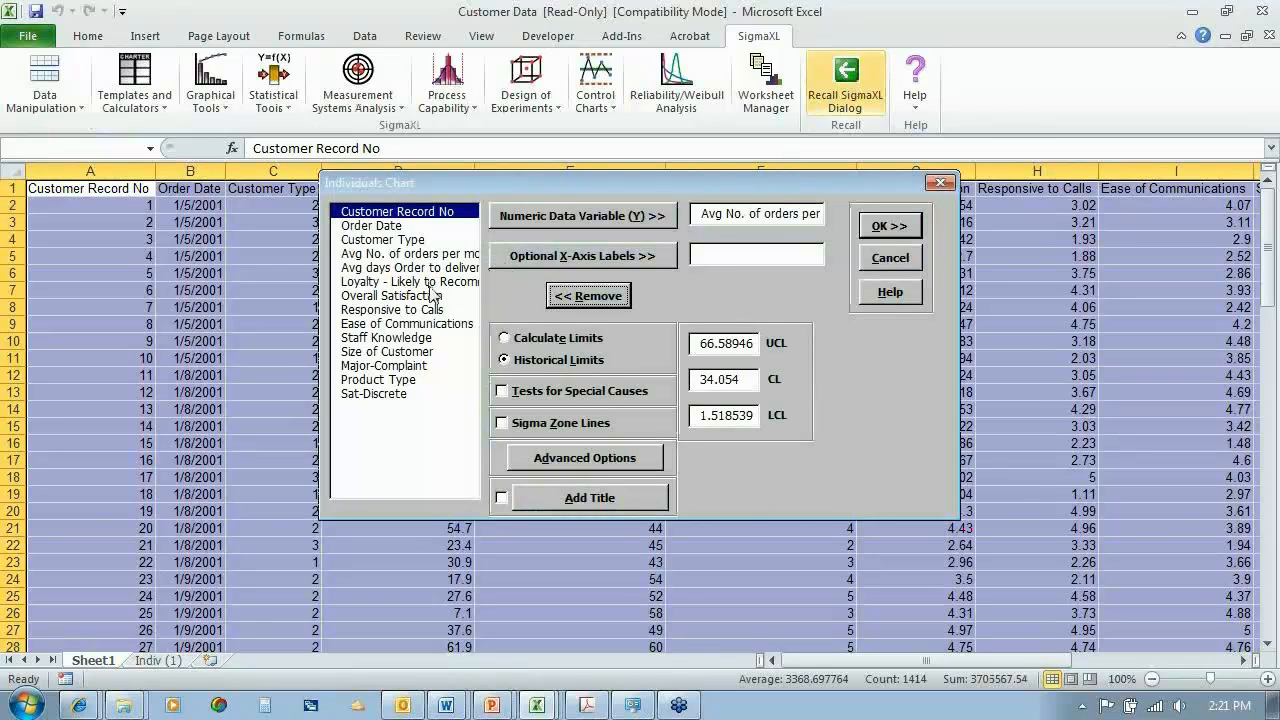
click(432, 267)
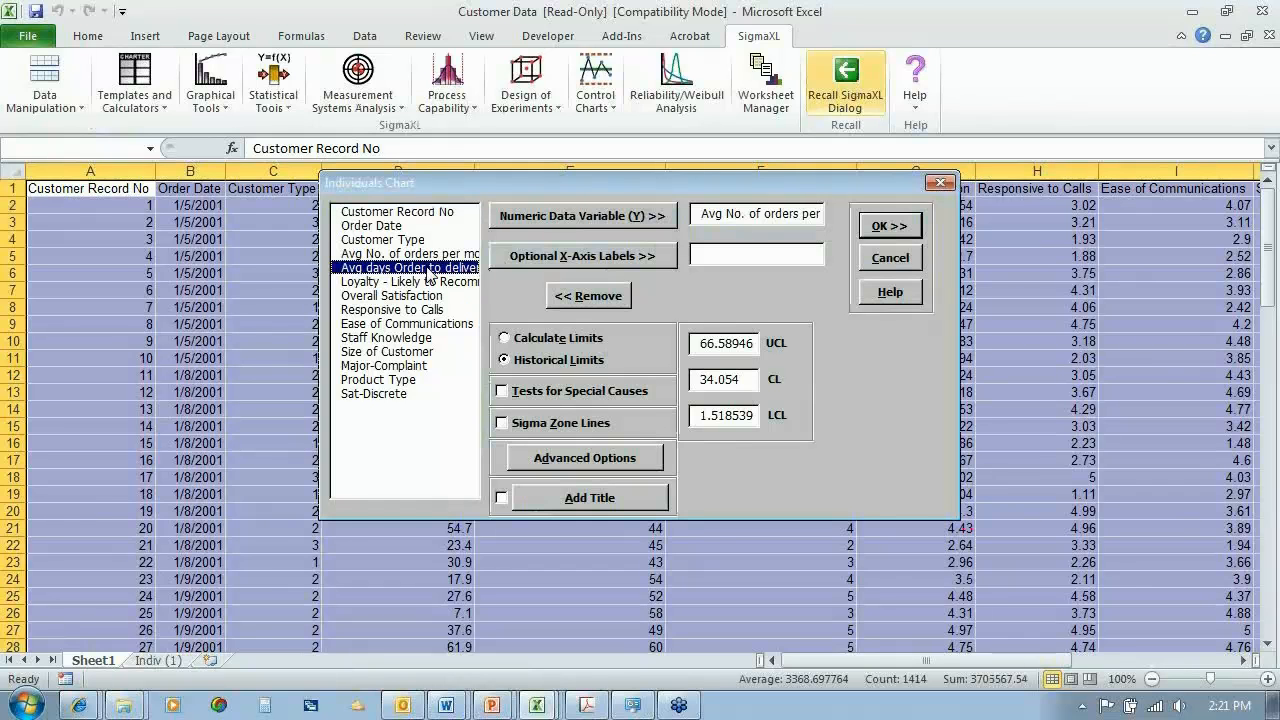
click(535, 218)
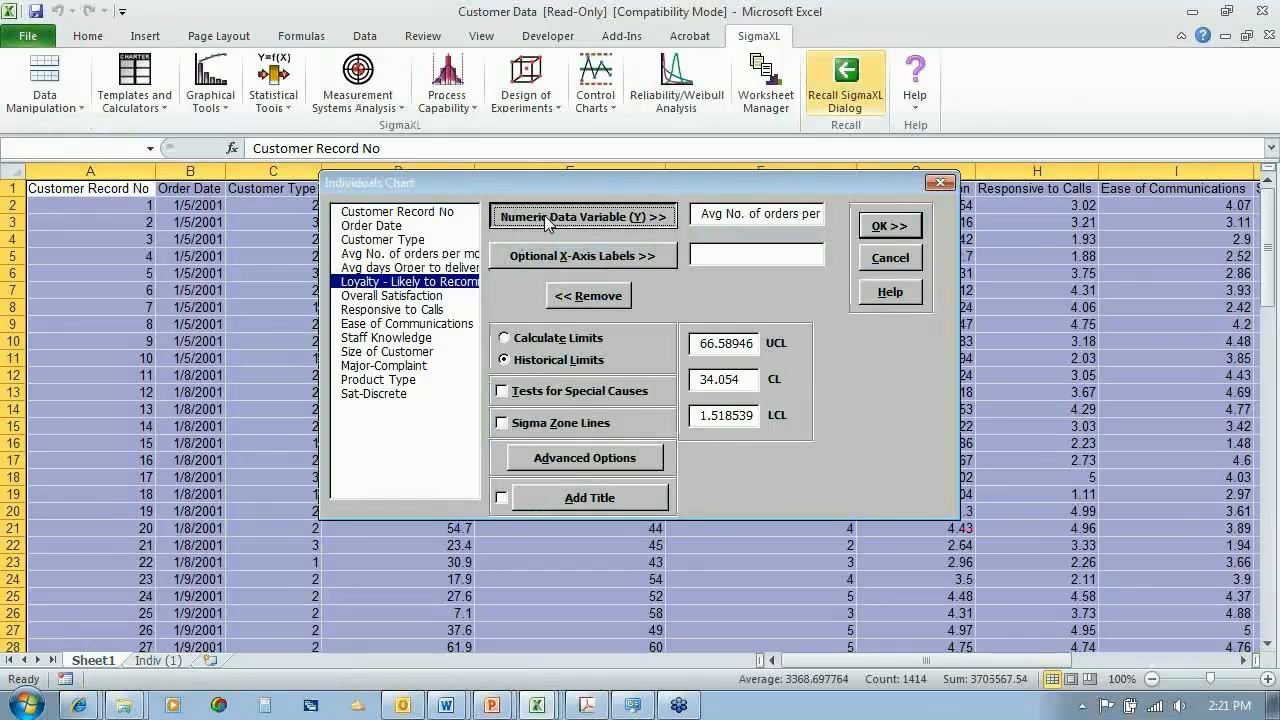
click(889, 226)
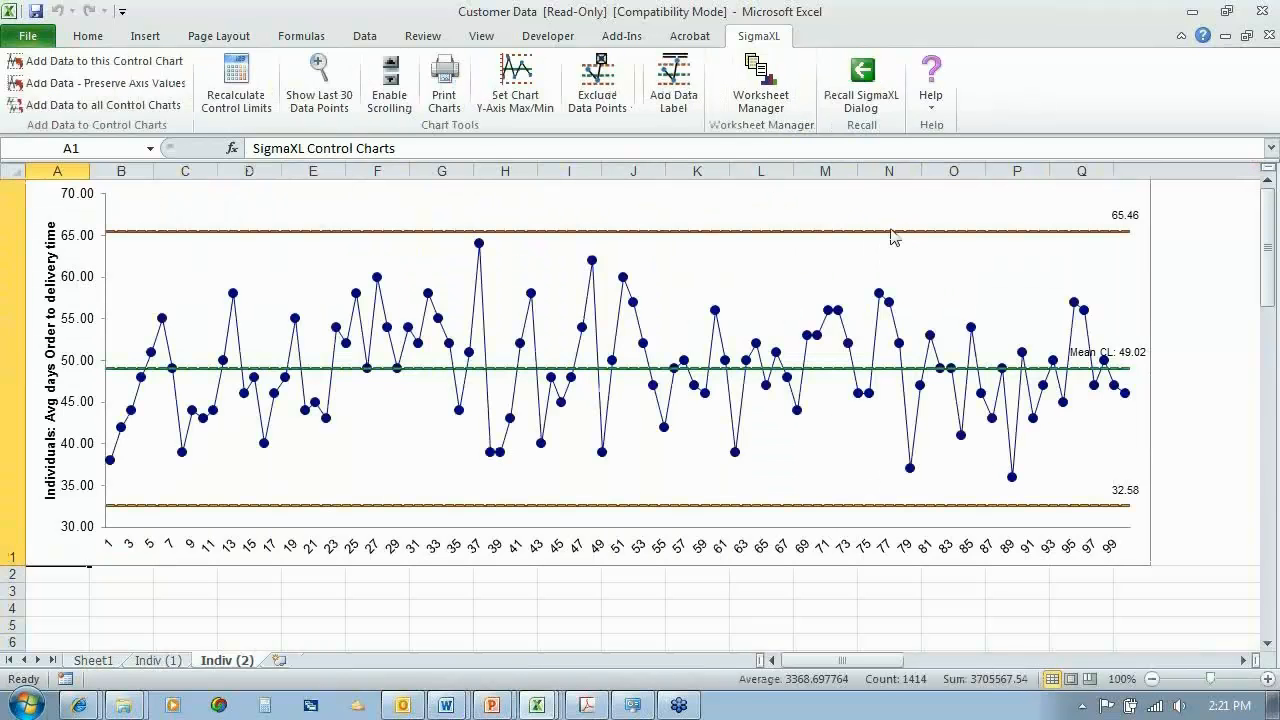
Create a third Individuals chart for Overall Satisfaction and look back at the delivery time and monthly orders charts.
click(868, 85)
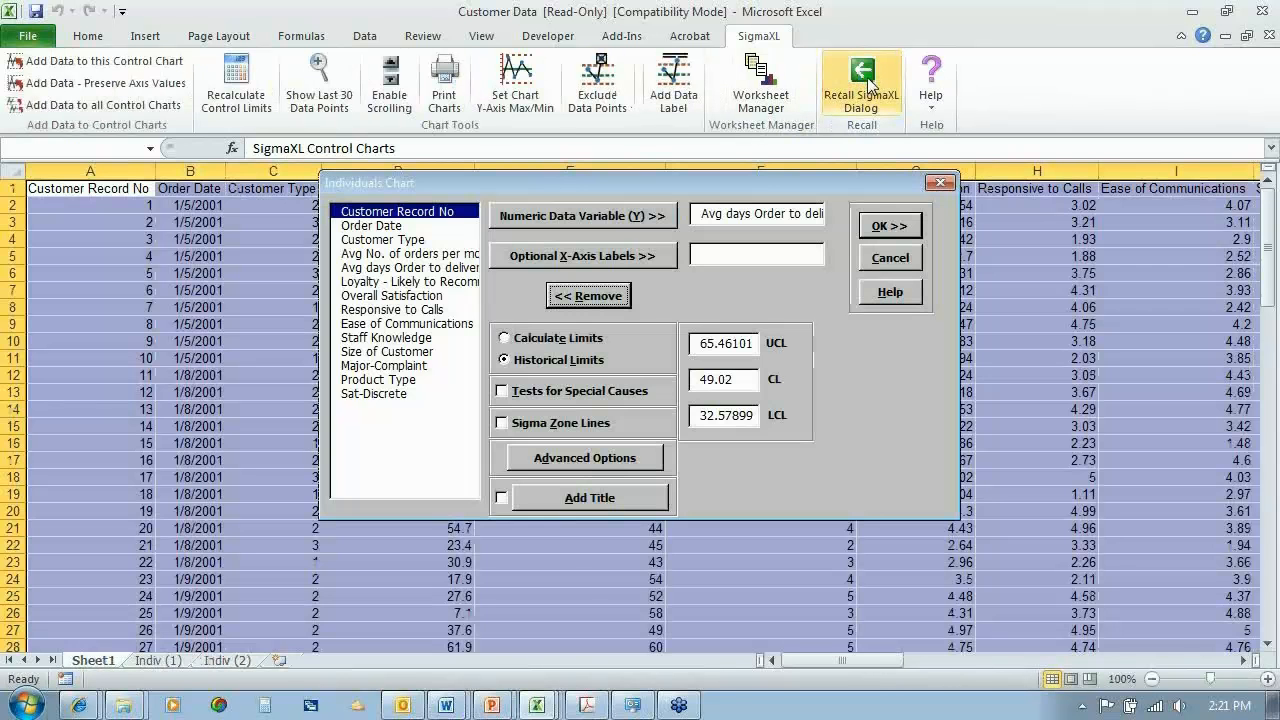
click(405, 297)
click(595, 216)
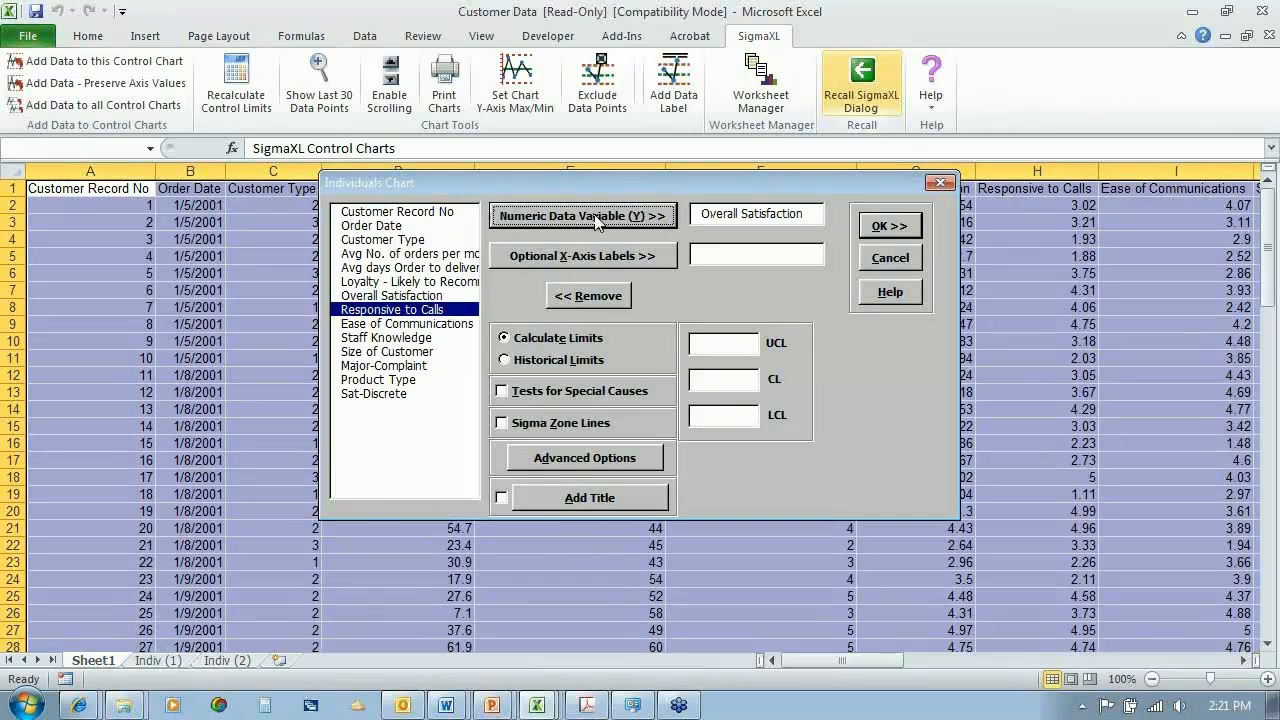
click(898, 226)
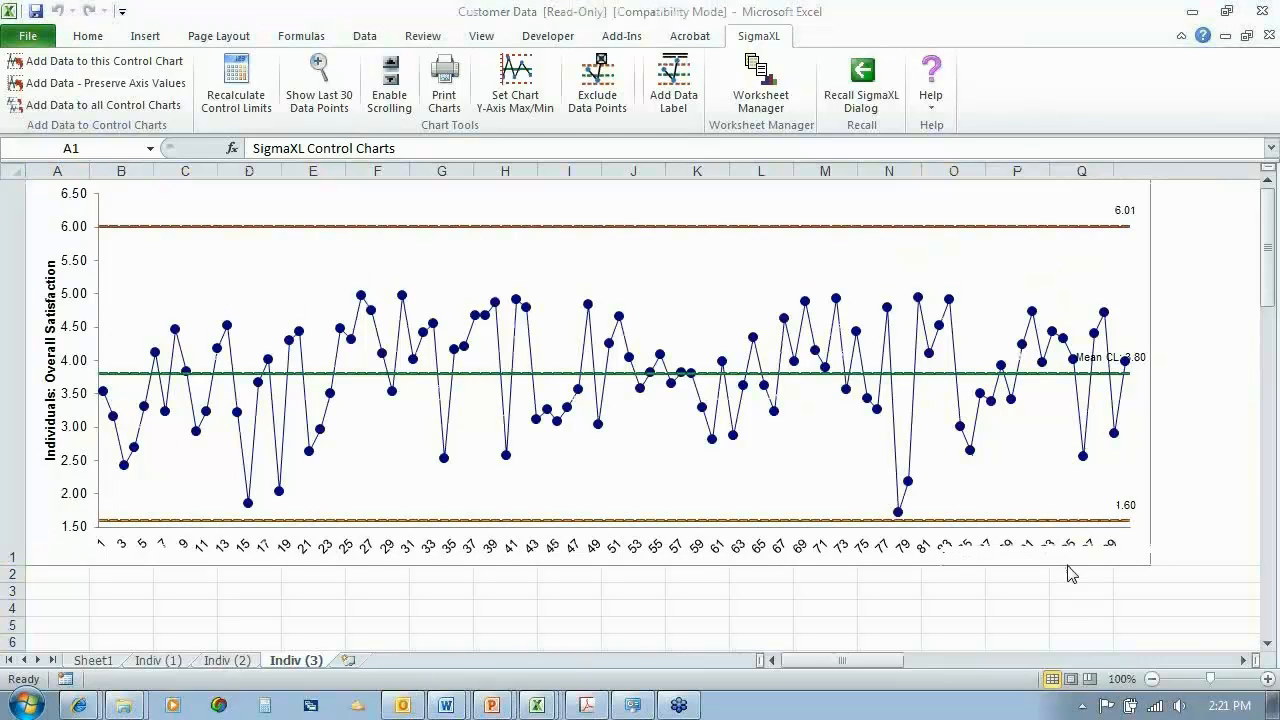
click(226, 660)
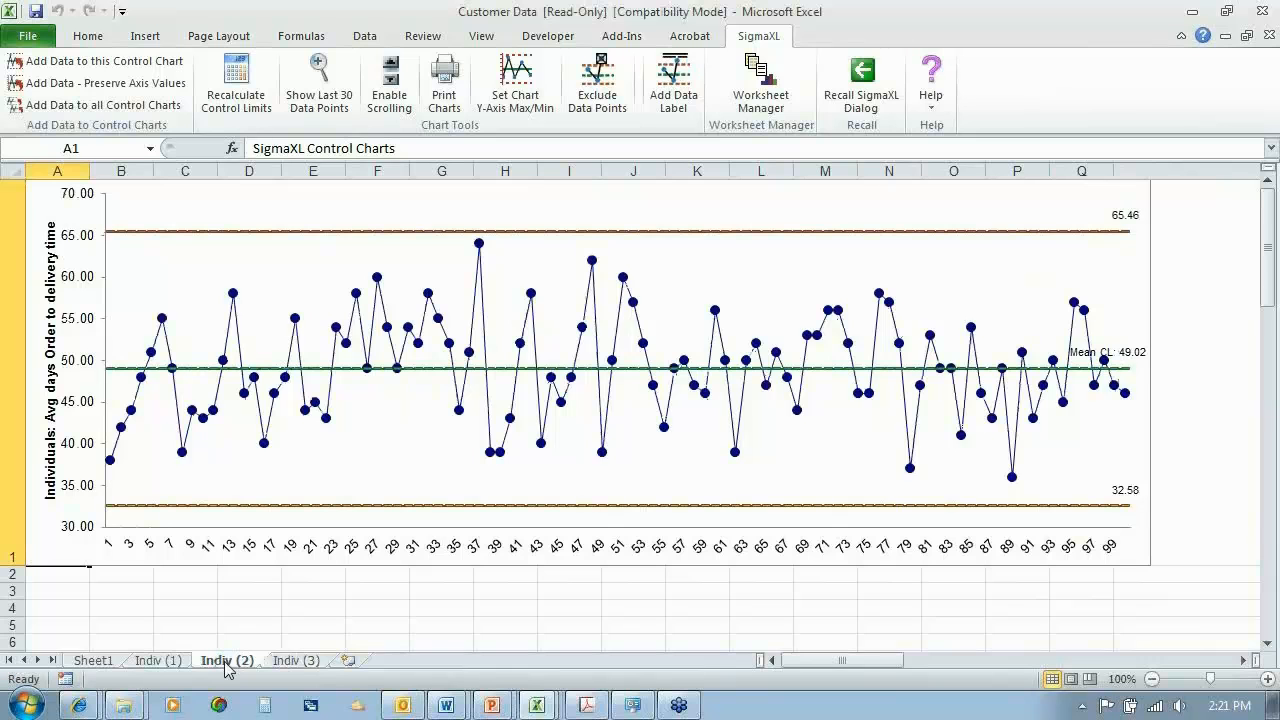
click(176, 662)
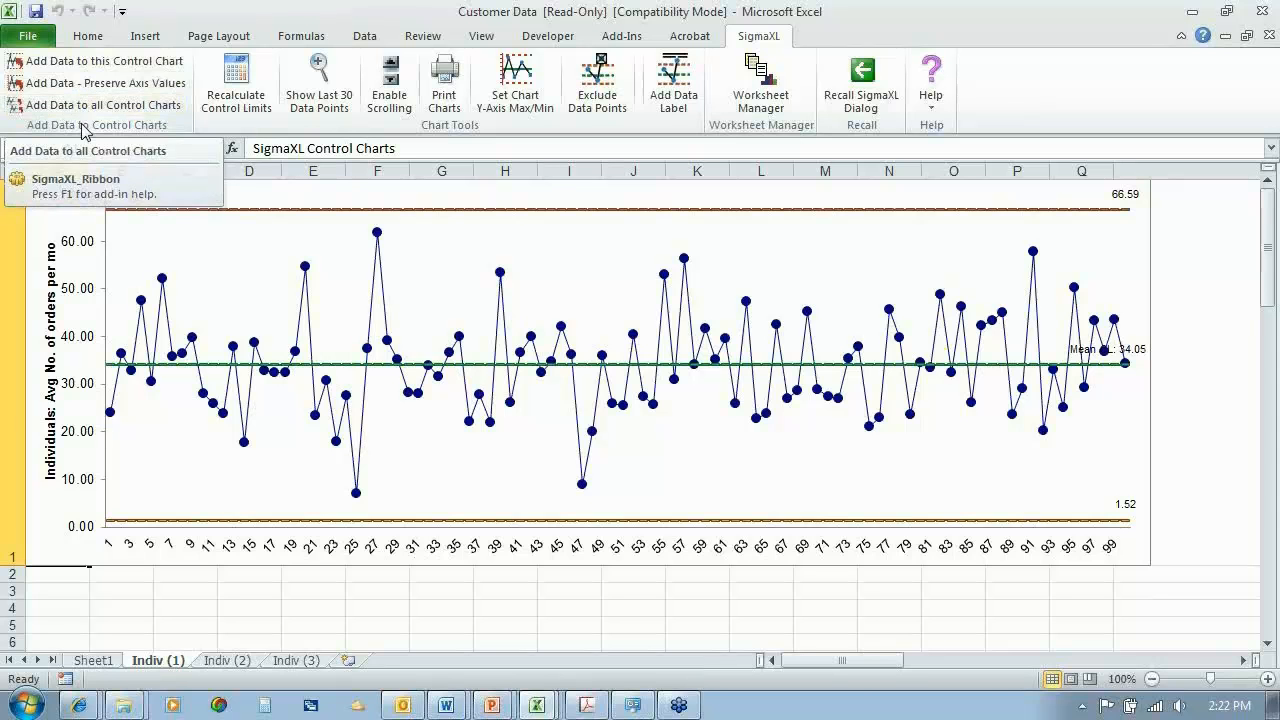
Add a new value of 50 below the last record in Sheet1's Avg No. of orders per mo column.
click(100, 664)
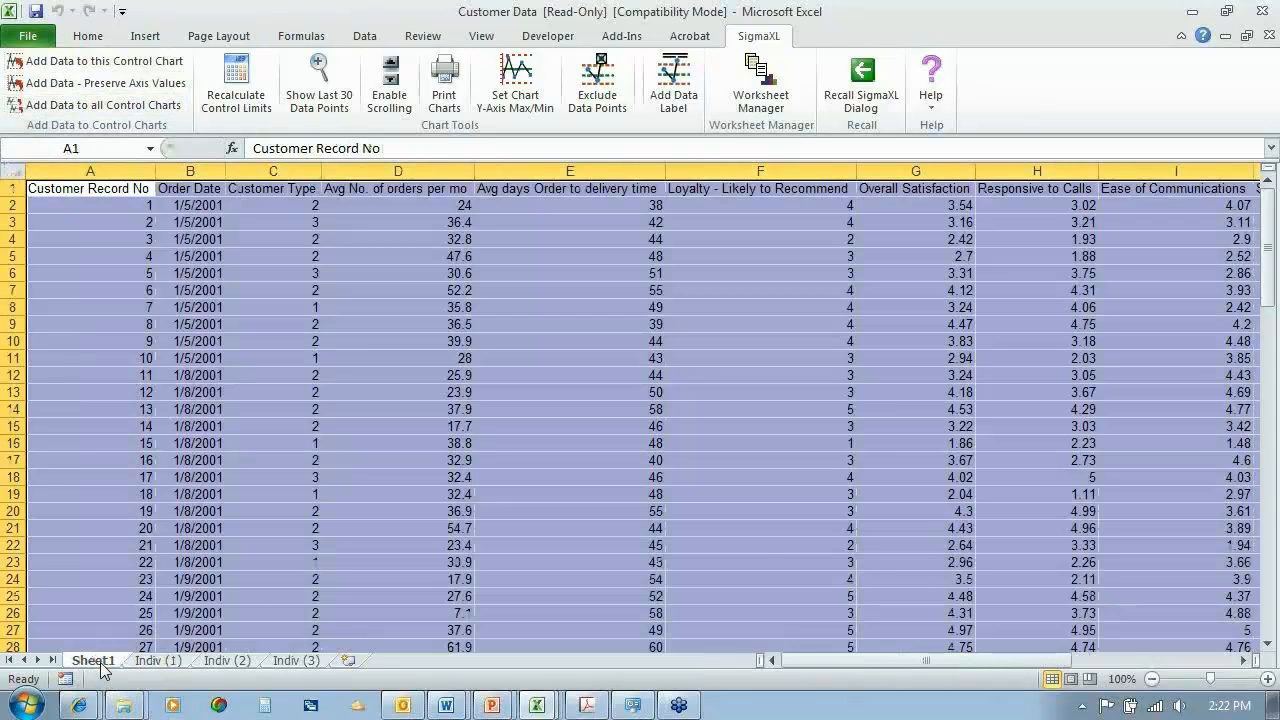
click(1268, 644)
scroll(1265, 480, down, 2)
drag(1266, 300, 1266, 442)
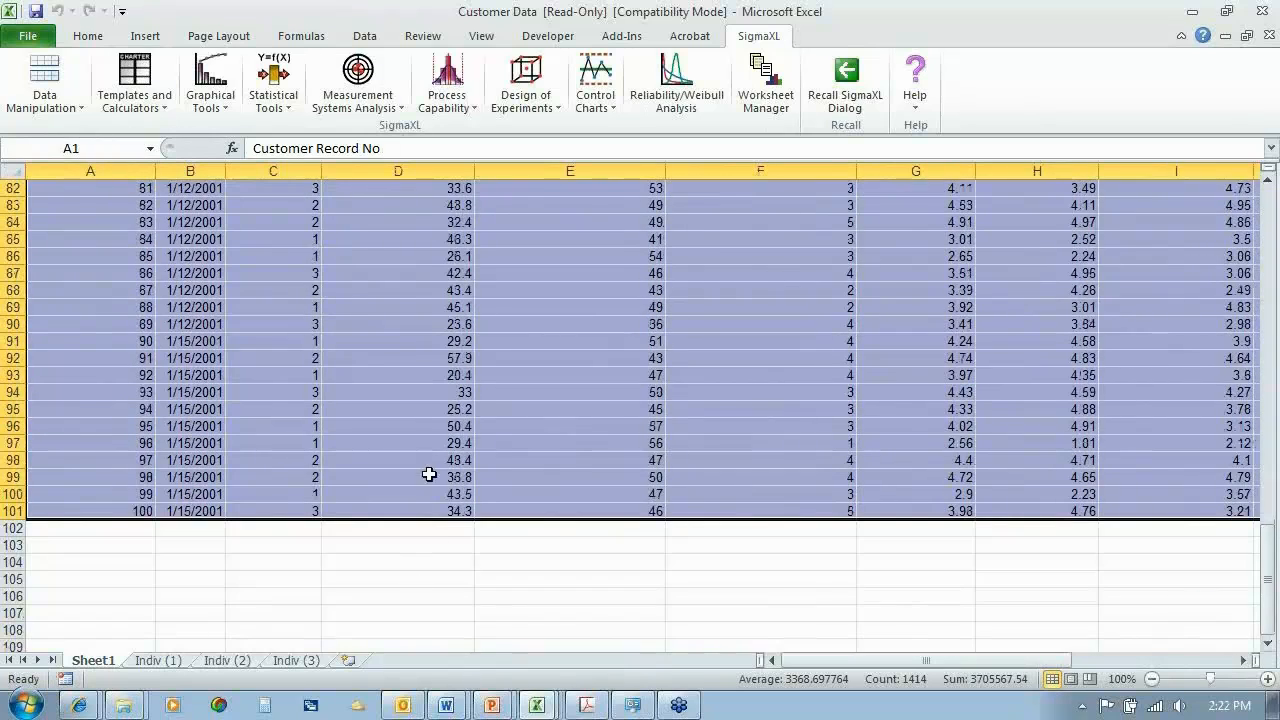
click(442, 530)
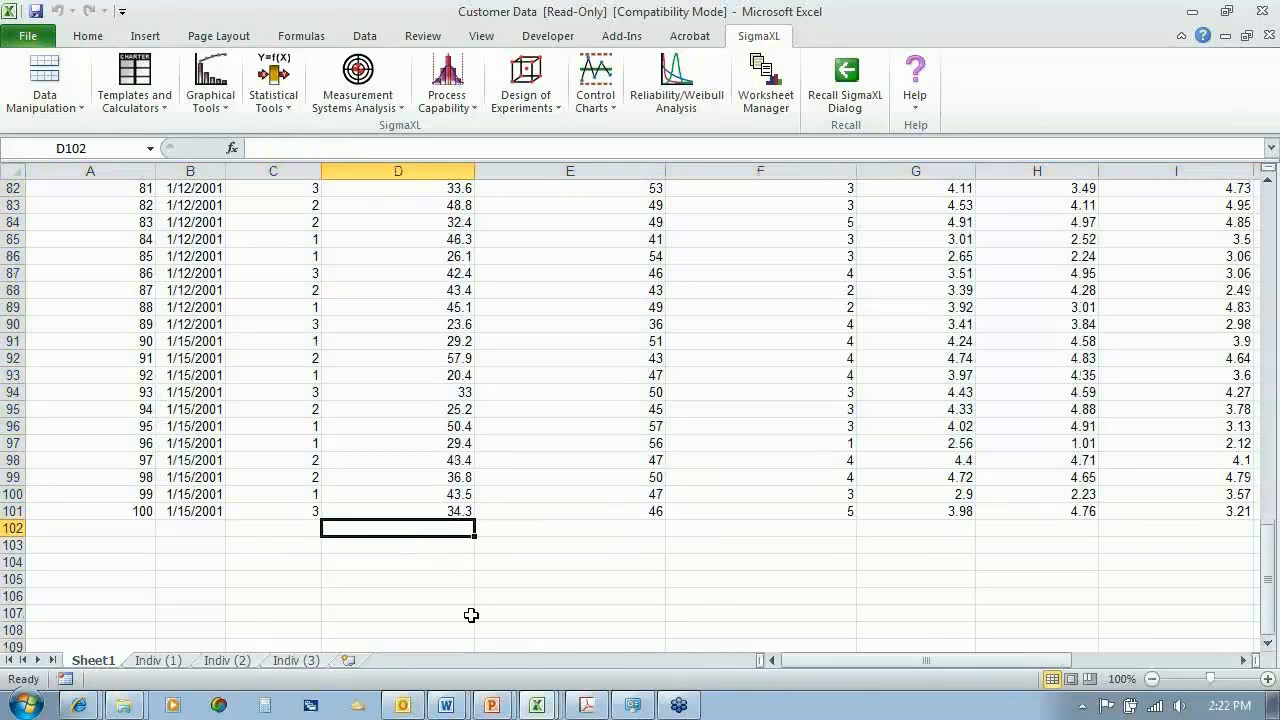
text(50)
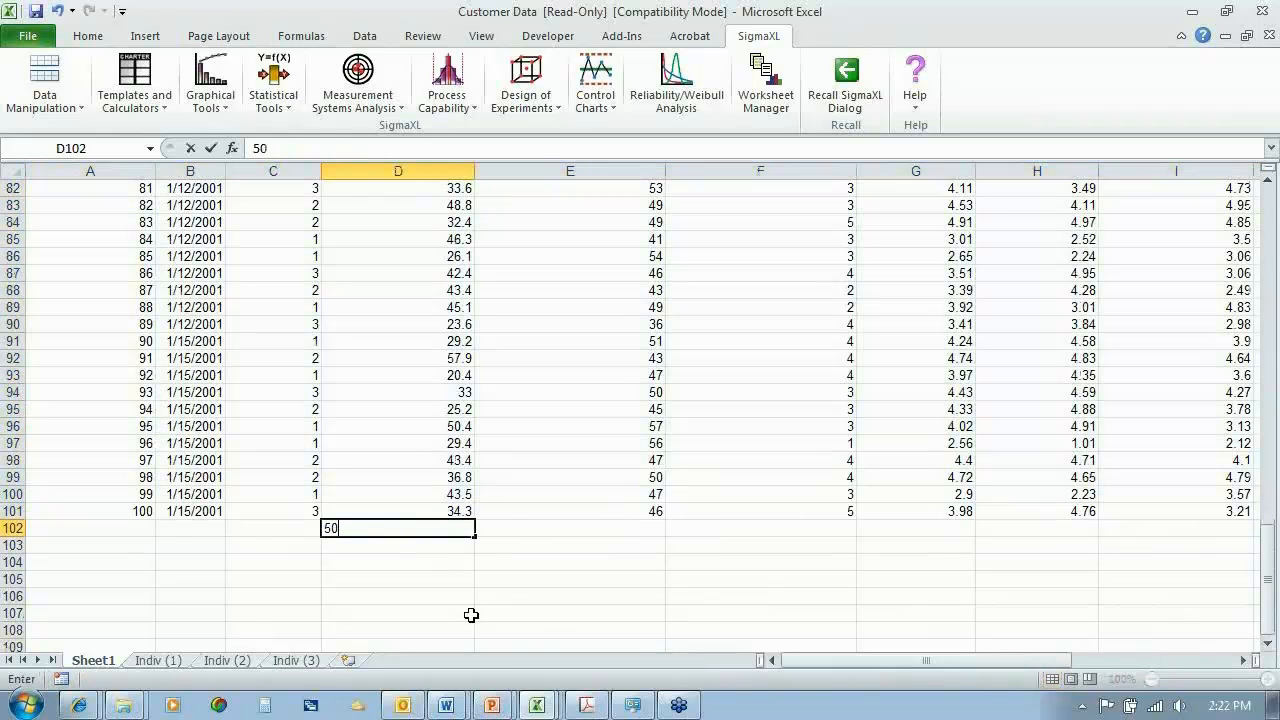
key(Return)
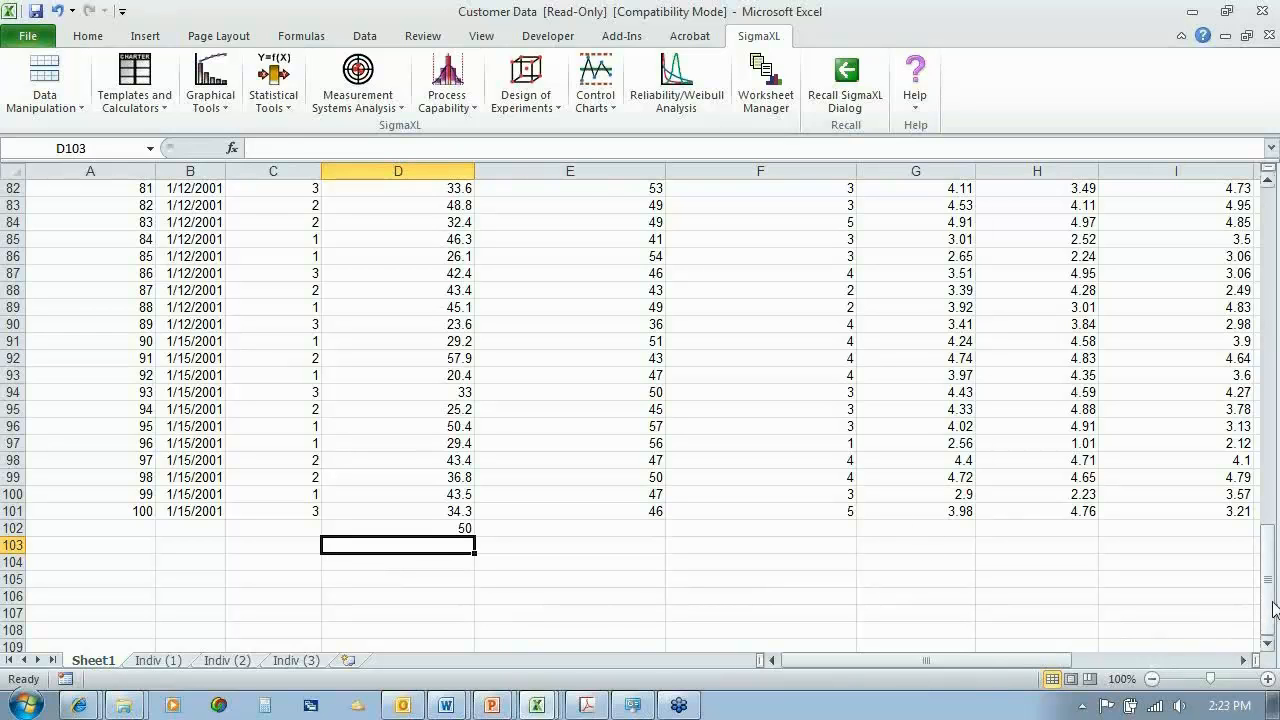
In row 102, enter 100 for Avg days Order to delivery time and 6 for Overall Satisfaction.
click(645, 530)
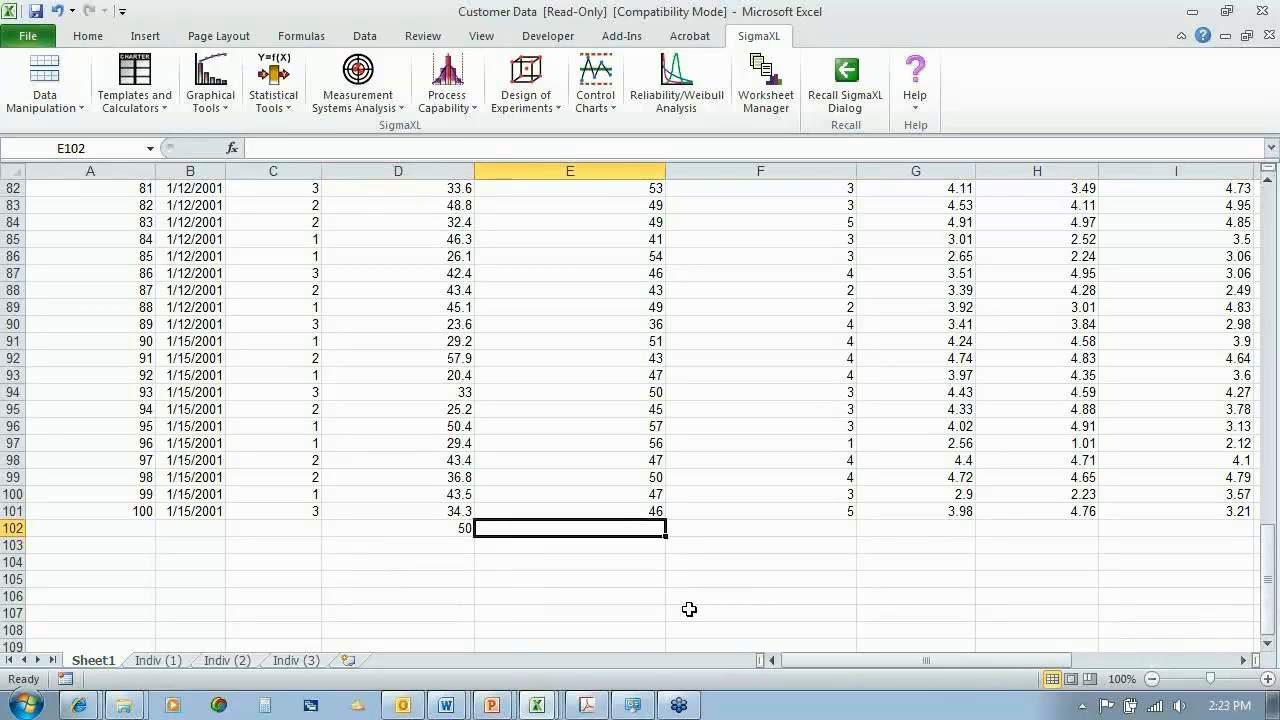
text(100)
key(Return)
key(Up)
key(Right)
key(Right)
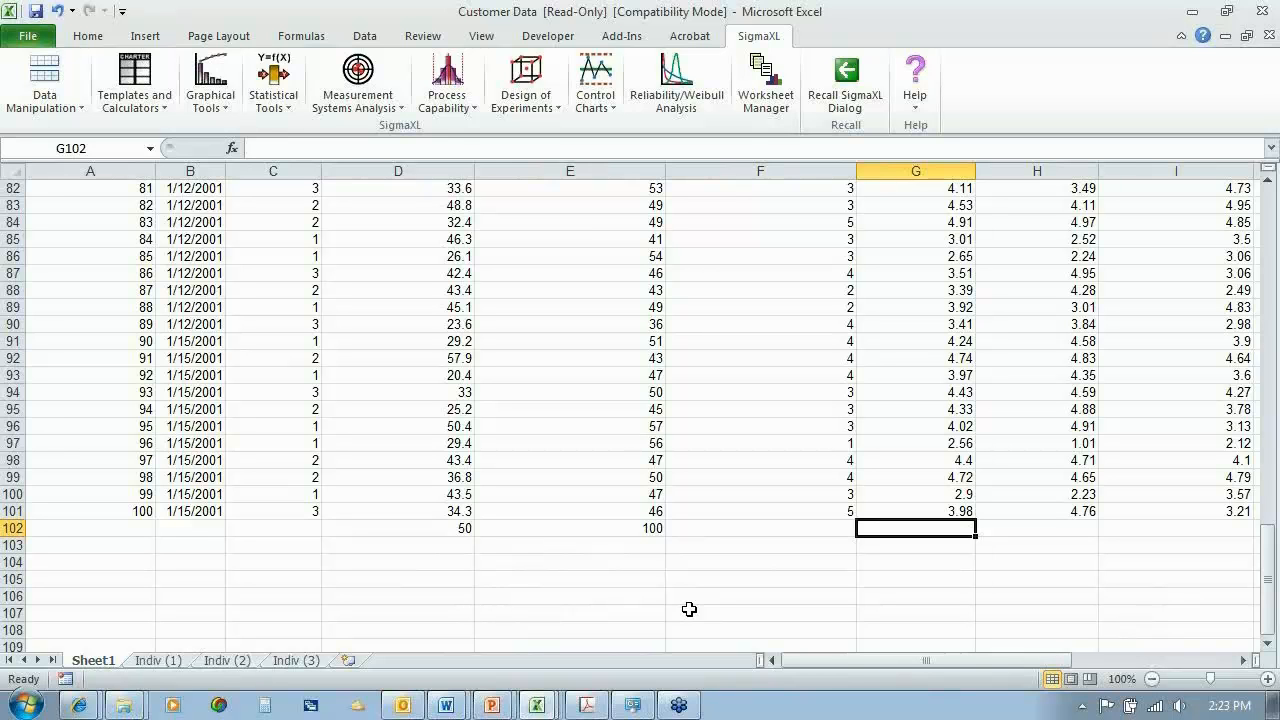
text(6)
key(Return)
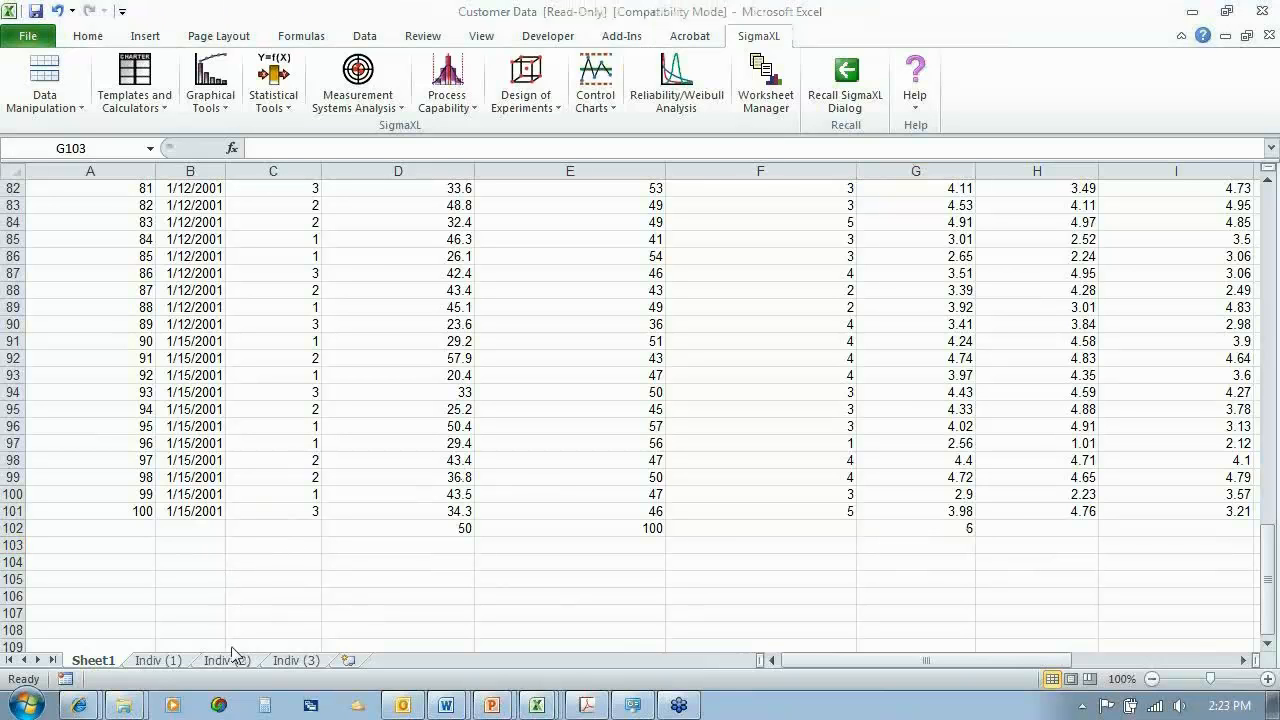
Update all the control charts with the newly added data, starting from the Indiv (1) sheet.
click(159, 661)
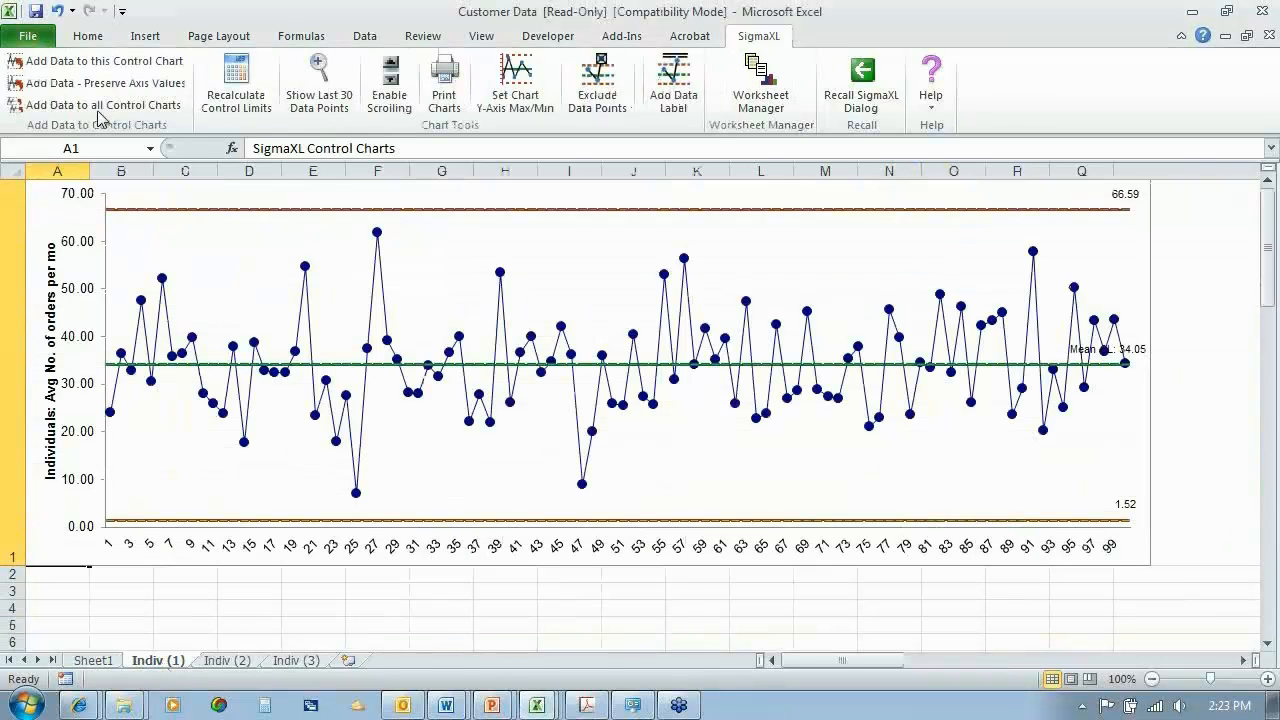
click(102, 106)
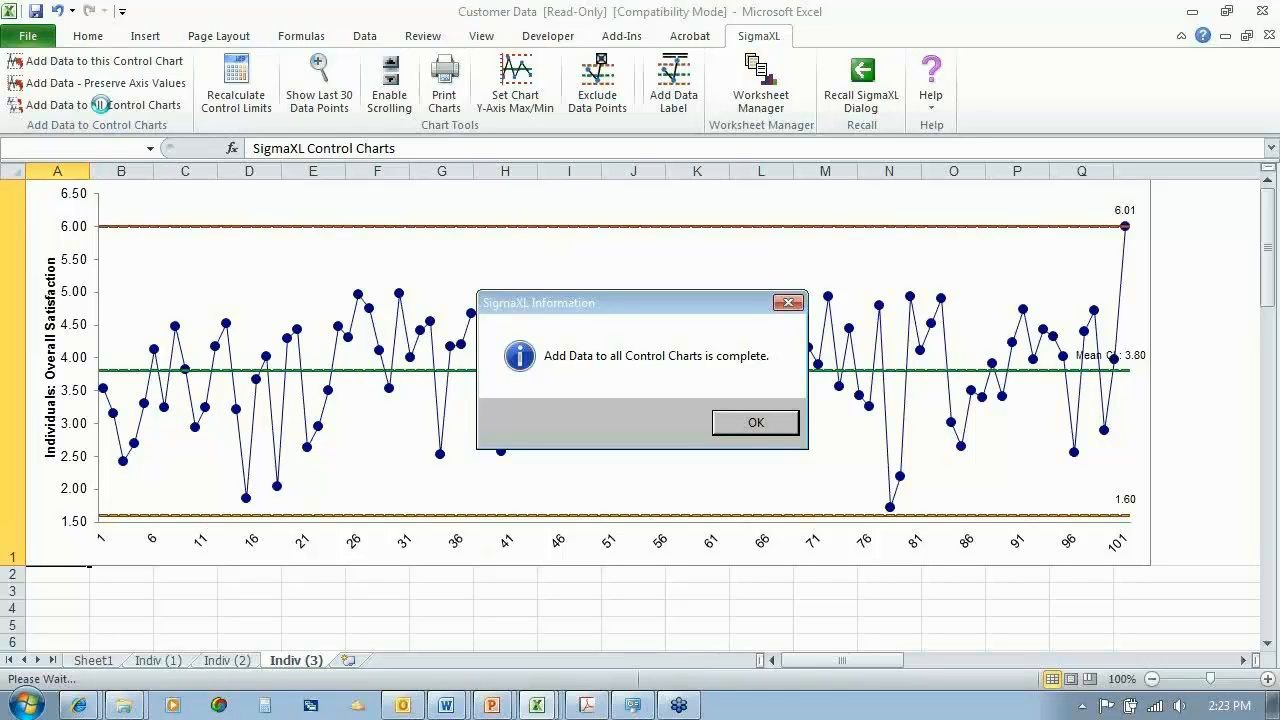
click(752, 427)
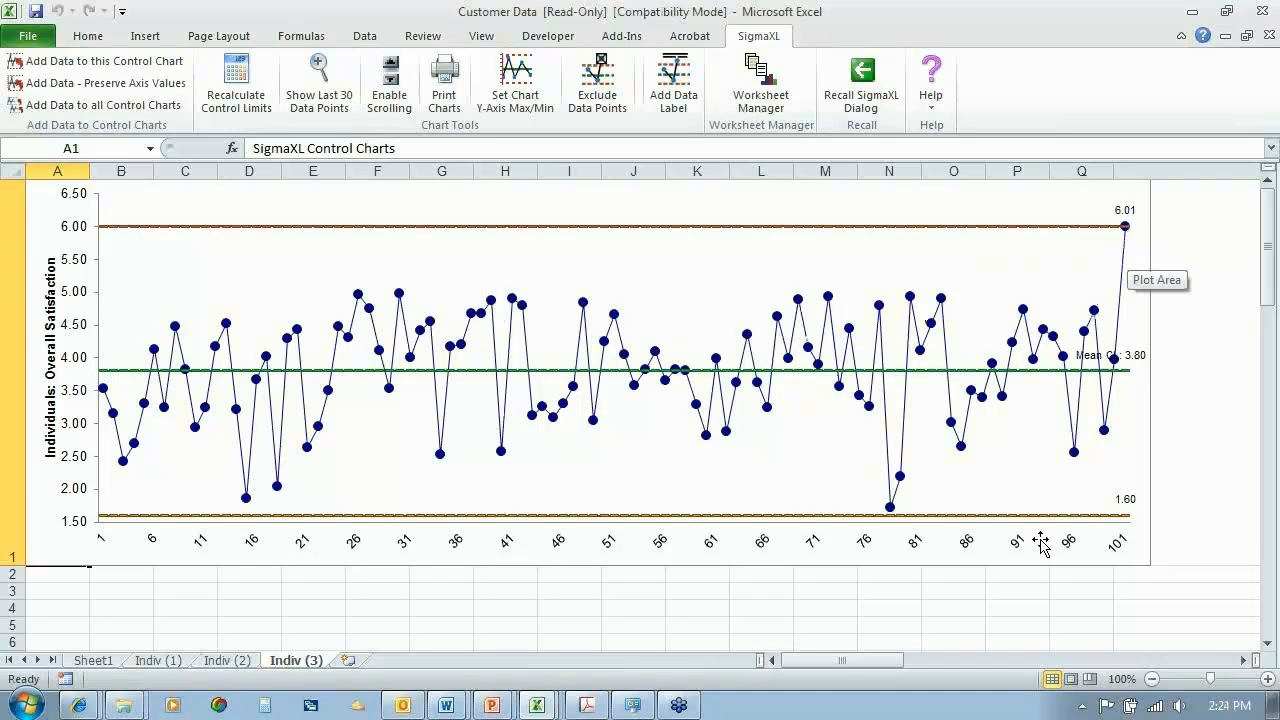
Review the updated Individuals charts for monthly orders and delivery time.
click(182, 665)
click(228, 662)
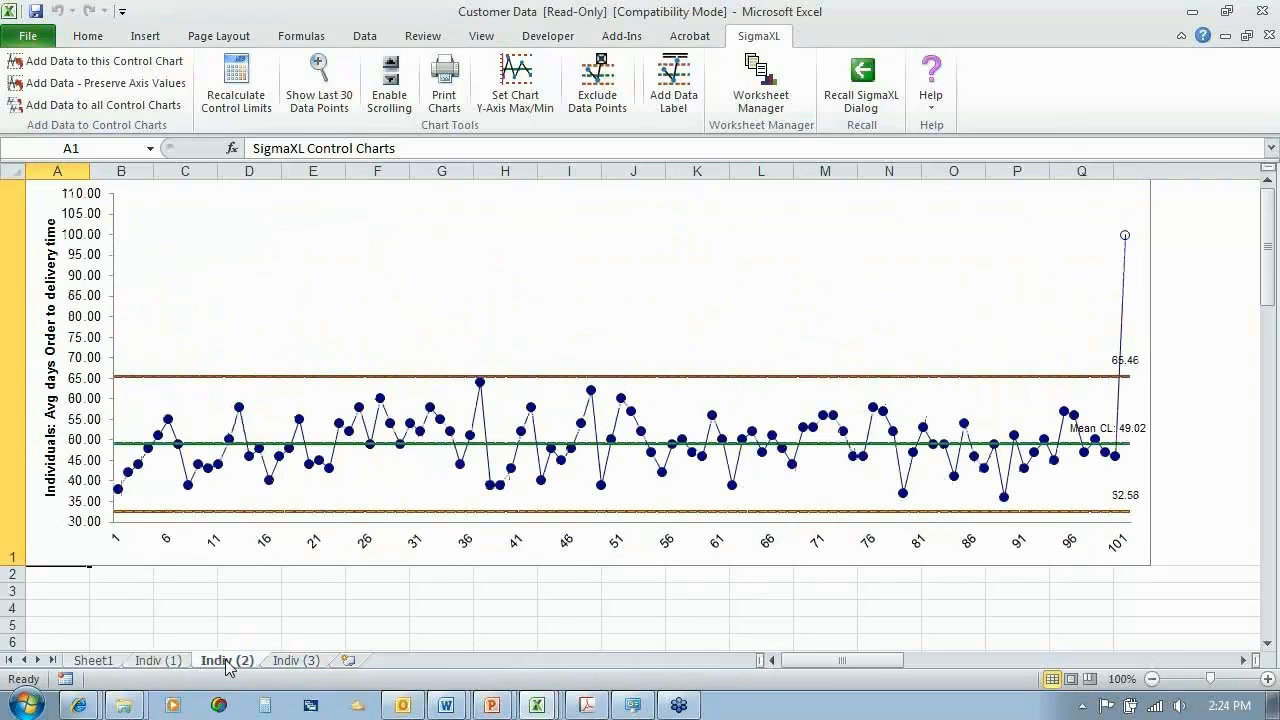
click(515, 465)
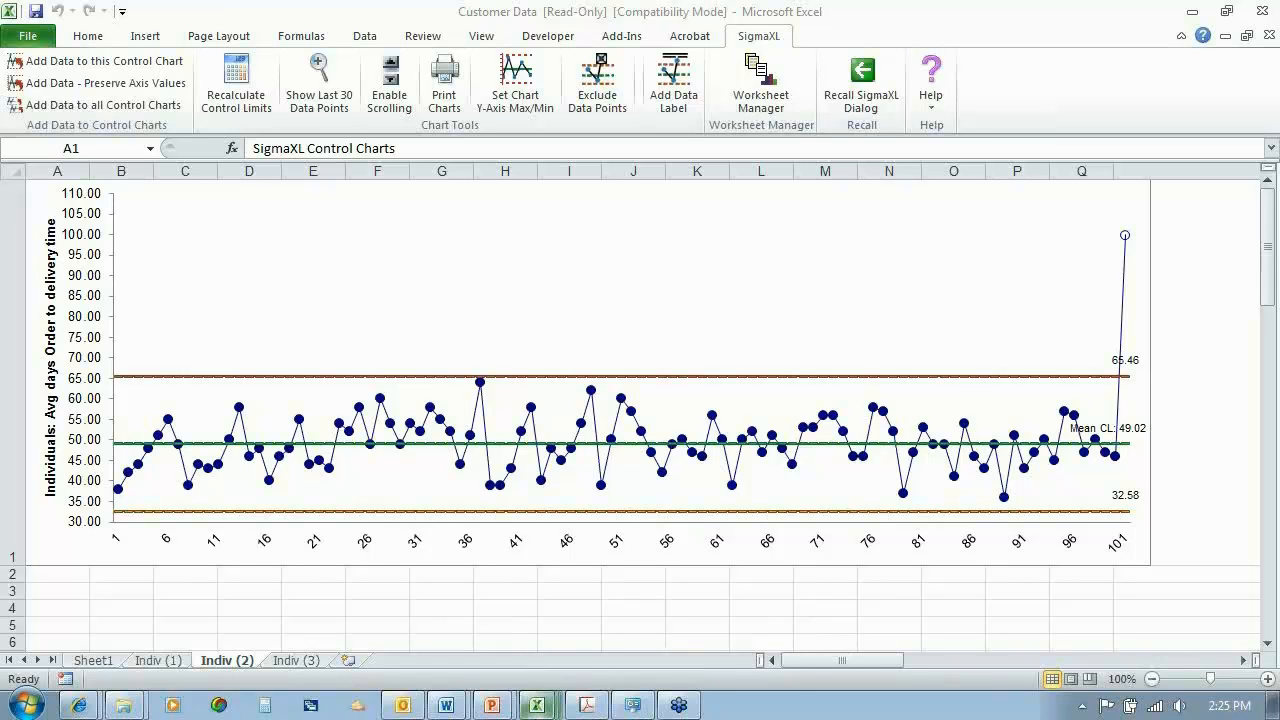
In the Nonnormal Cycle Time2 workbook, run Distribution Fitting on Cycle Time (Minutes) using all transformations and distributions.
mouse_move(537, 705)
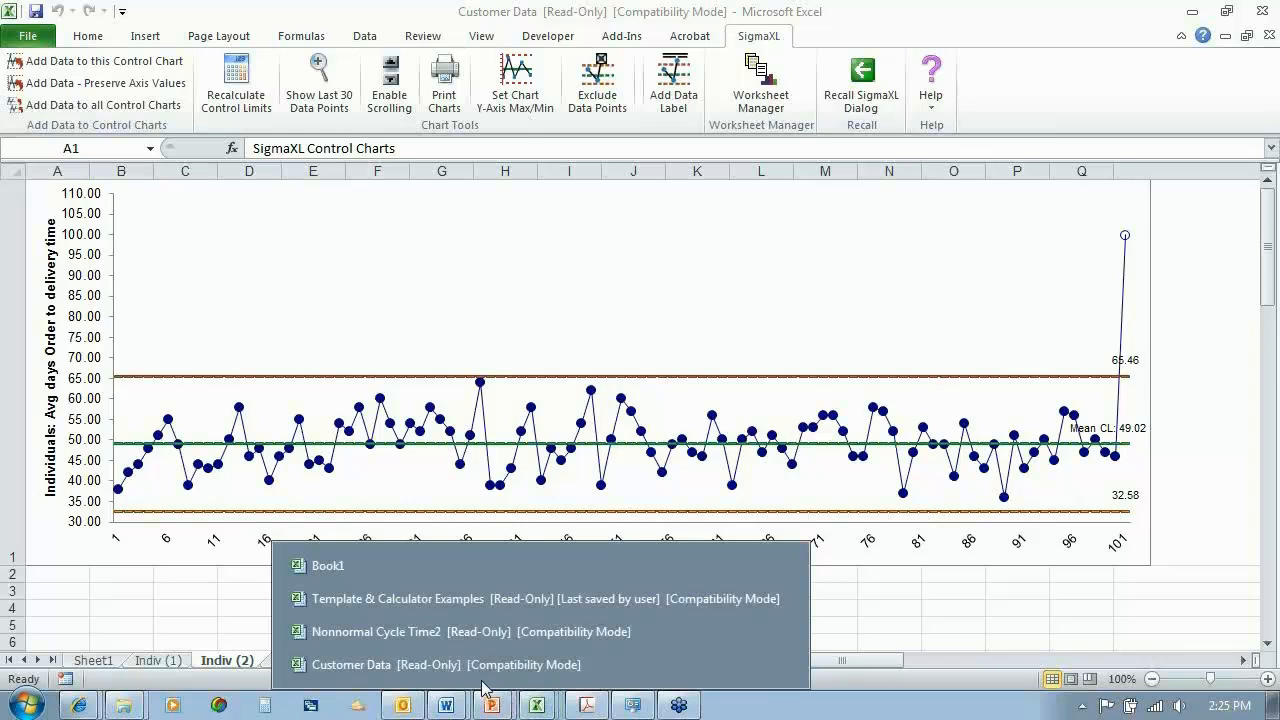
click(472, 631)
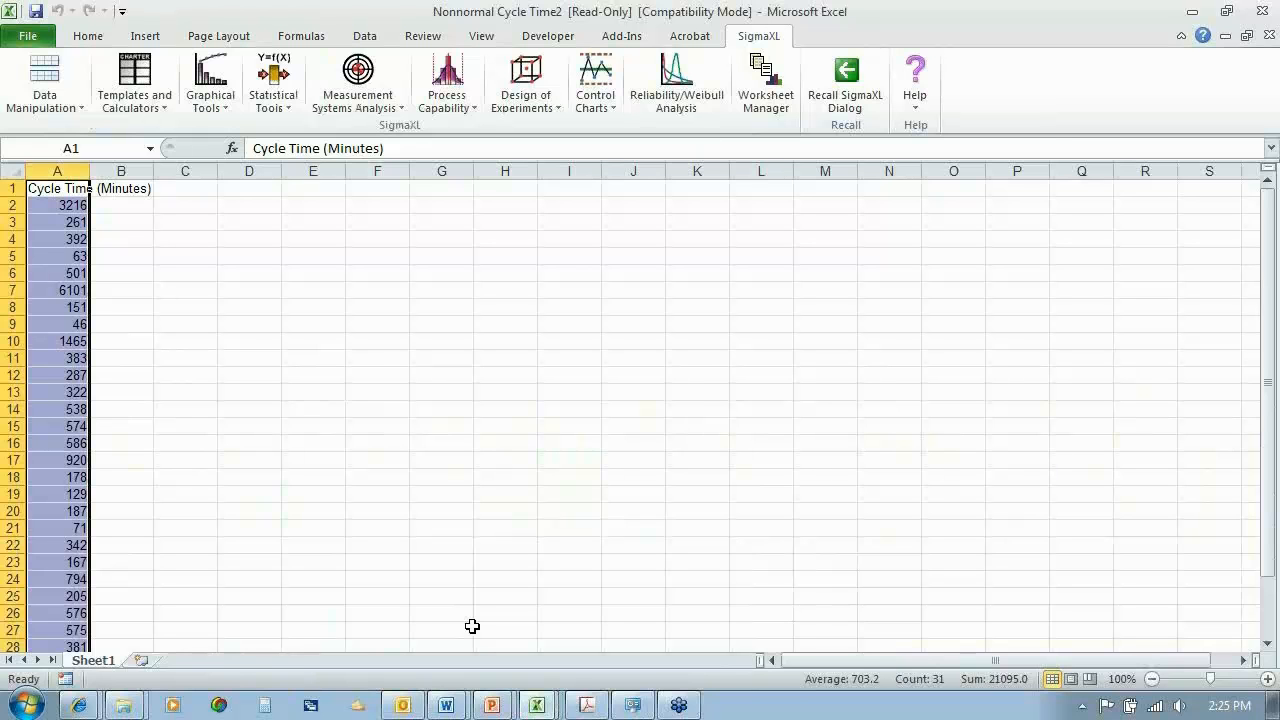
click(453, 112)
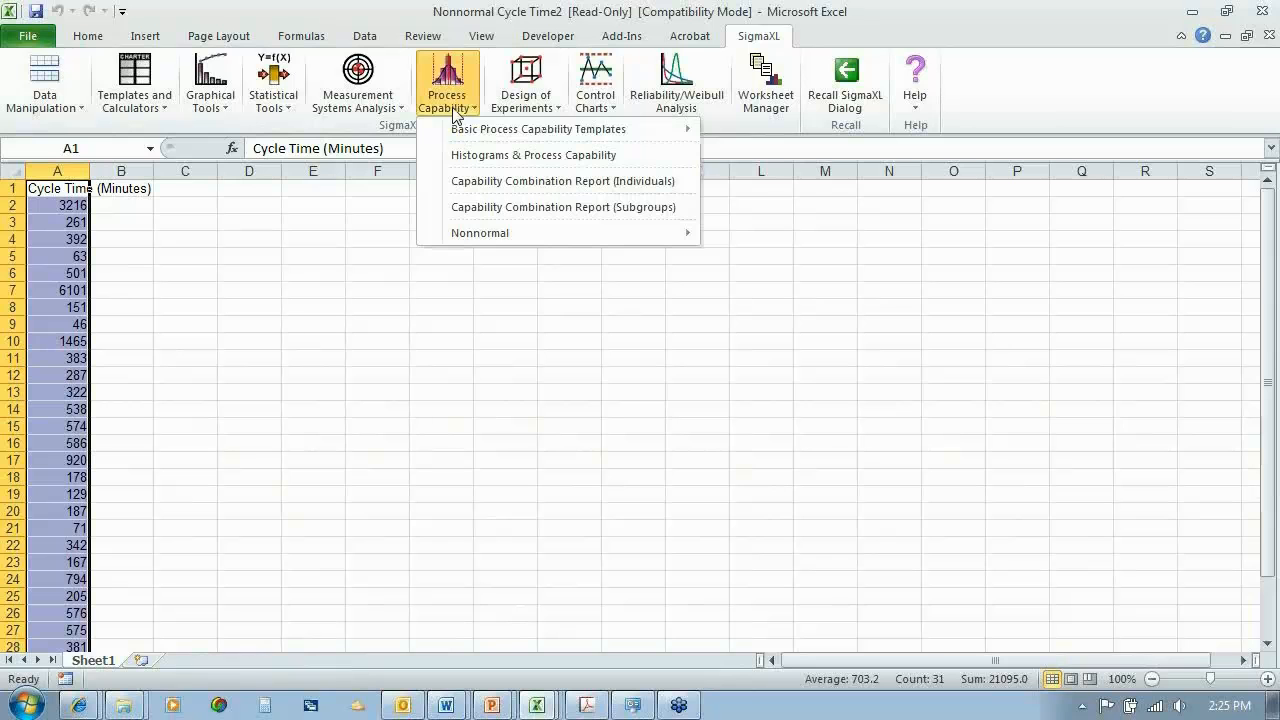
mouse_move(481, 238)
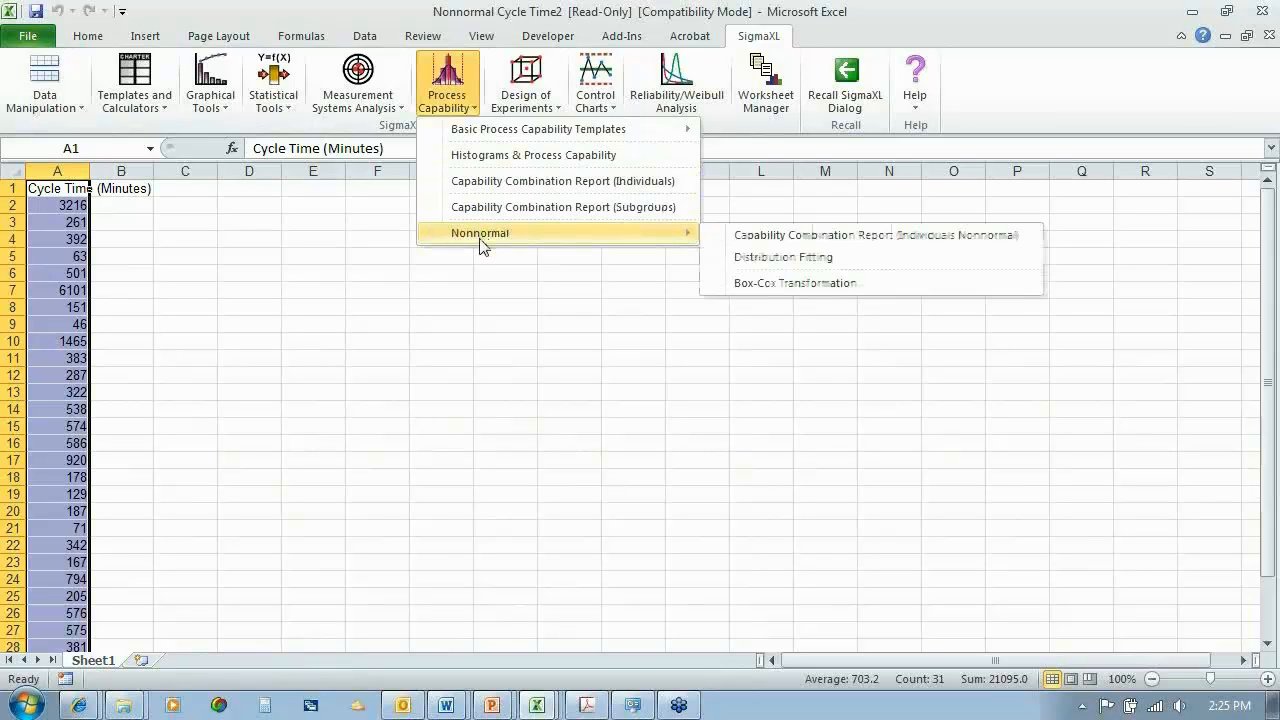
click(788, 258)
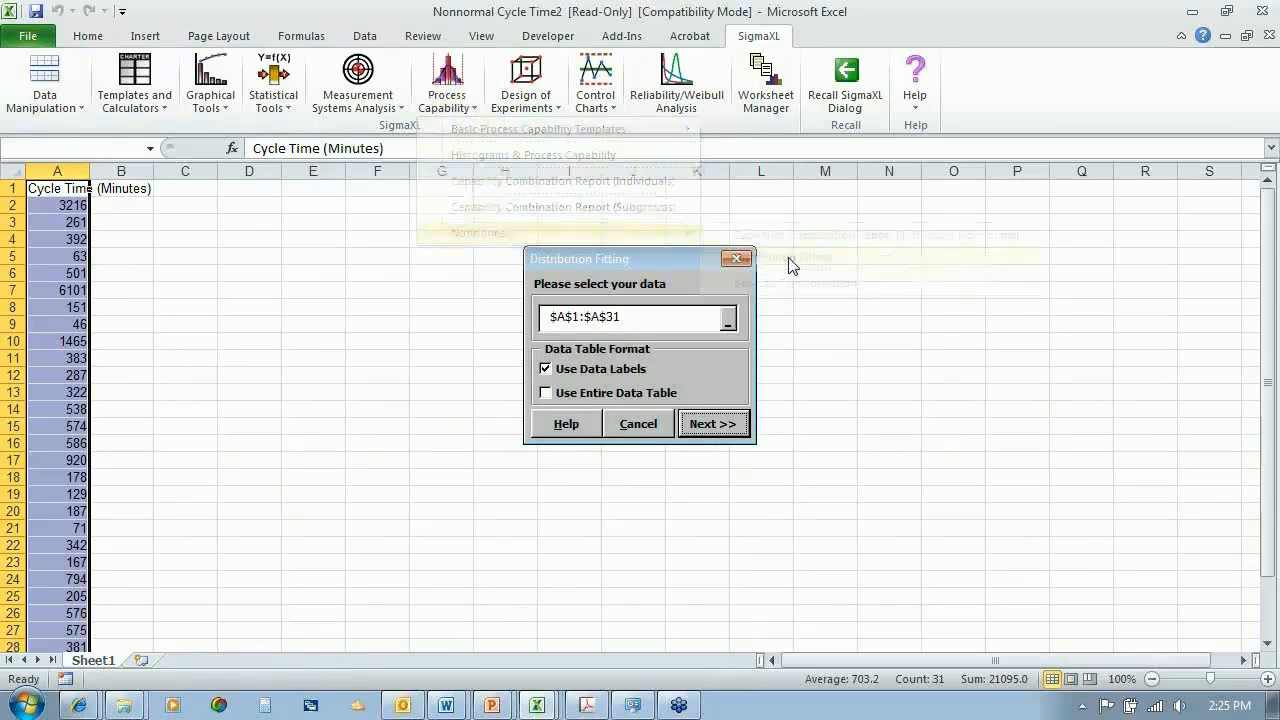
click(720, 421)
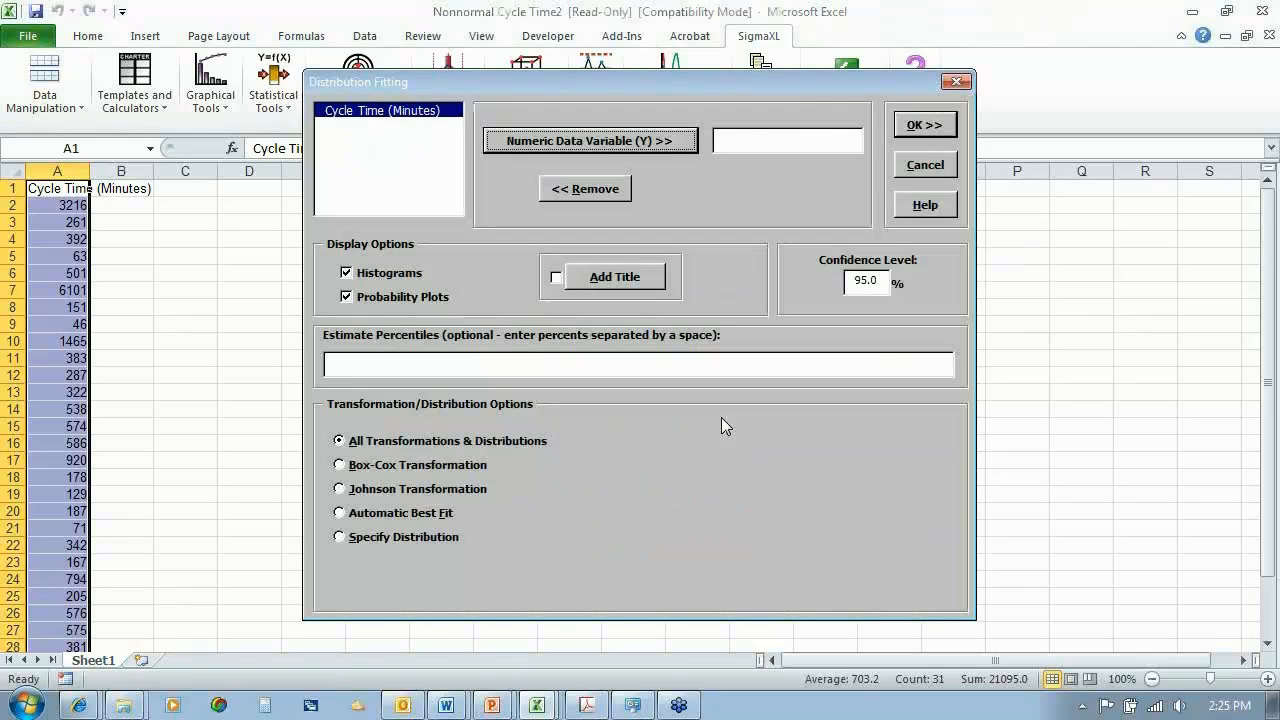
click(612, 140)
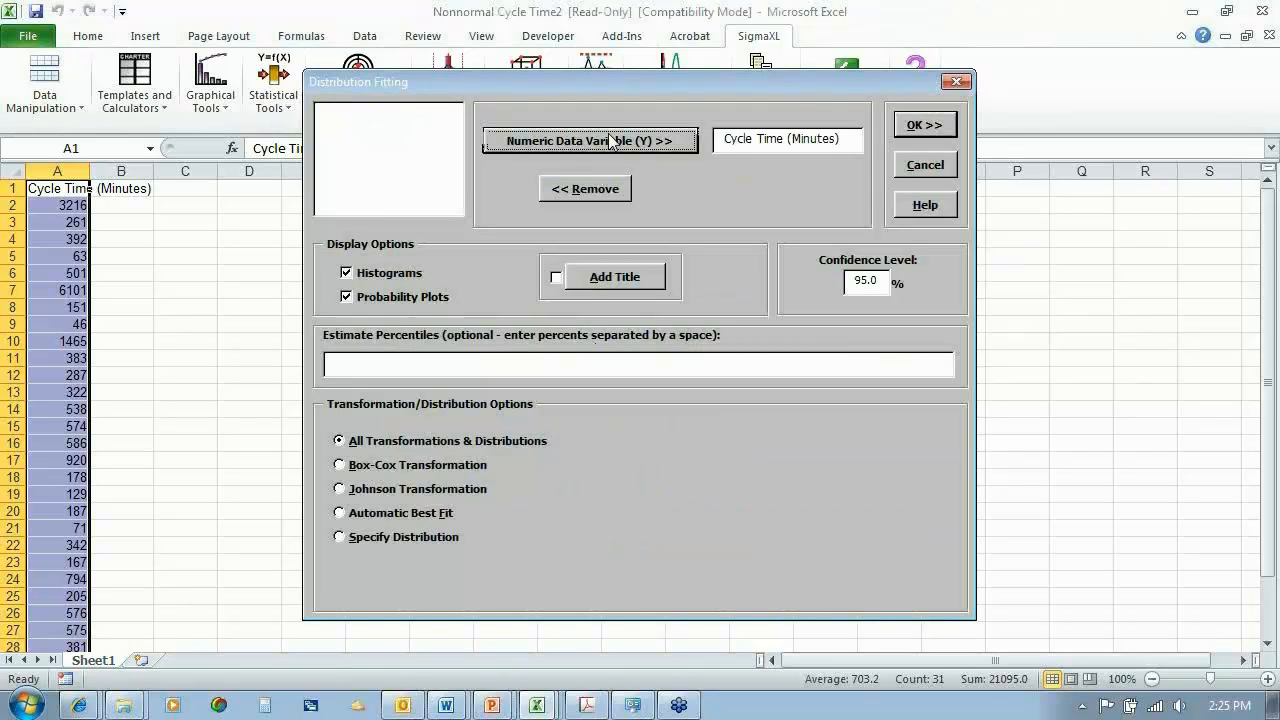
click(930, 124)
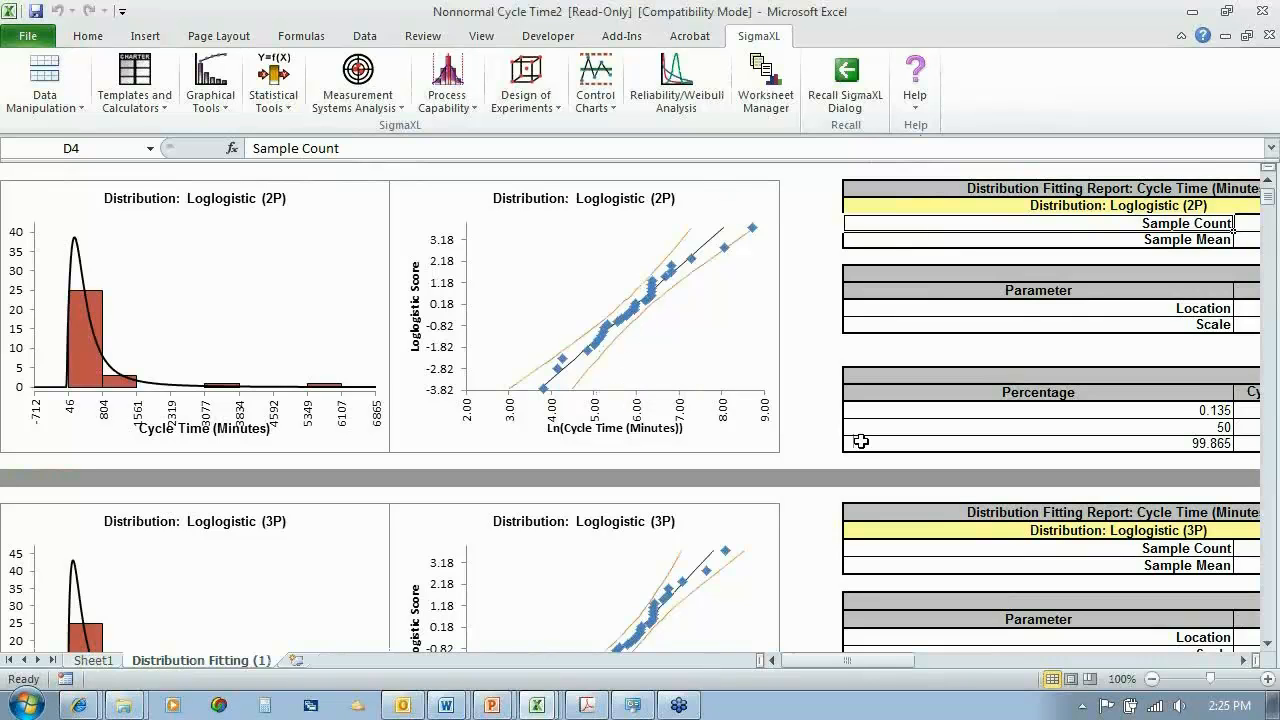
Examine the Distribution Fitting report's histograms, probability plots, parameter estimates and goodness-of-fit statistics for the fitted distributions and transformations.
click(1147, 577)
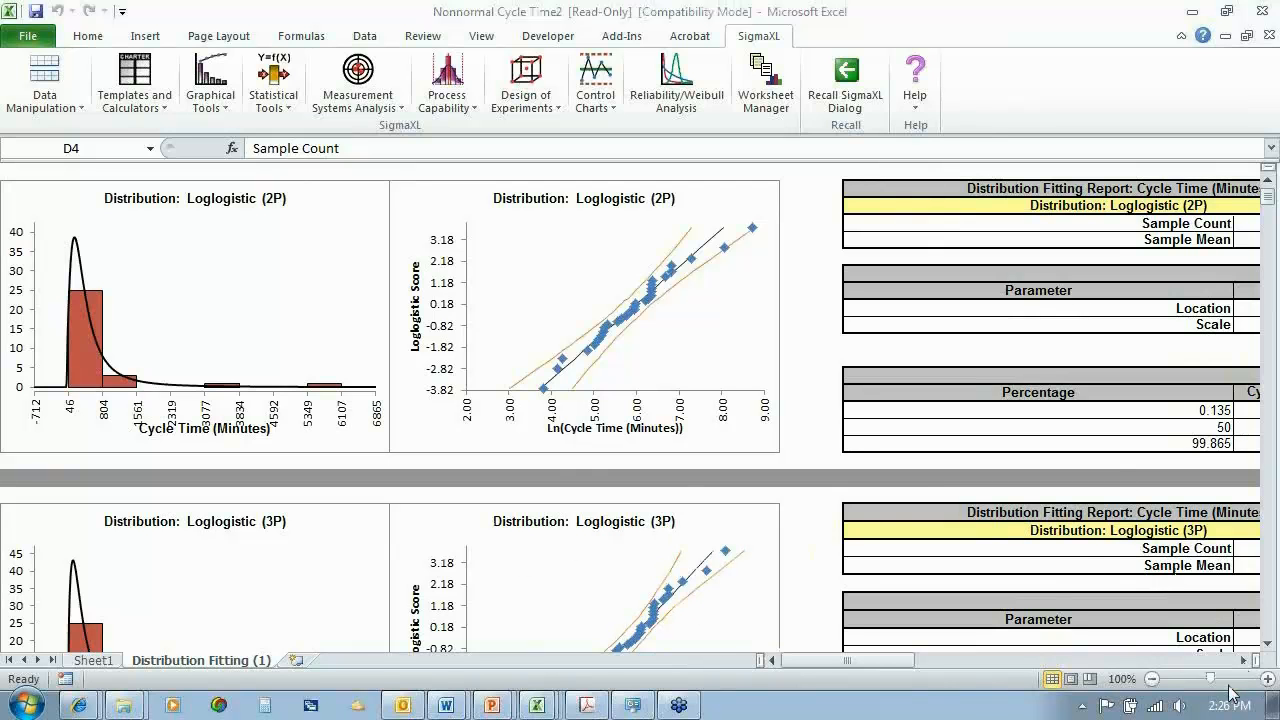
click(1152, 679)
click(1151, 679)
click(1151, 679)
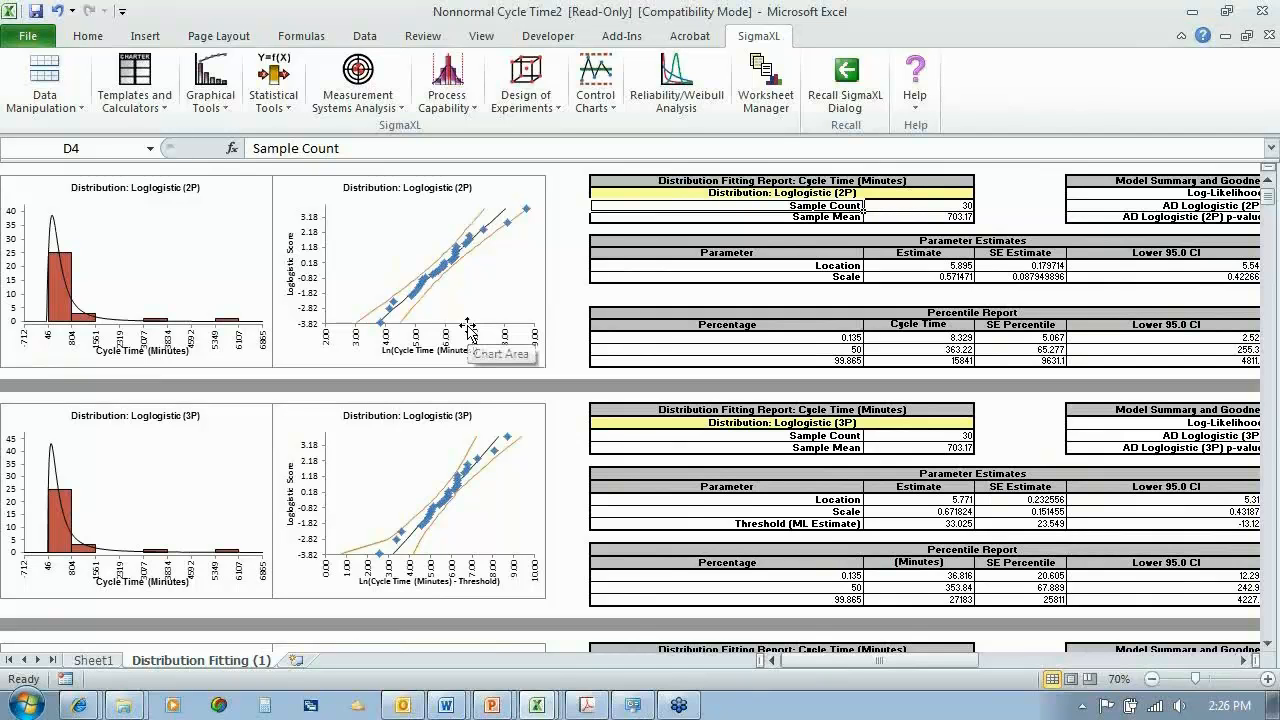
click(1152, 679)
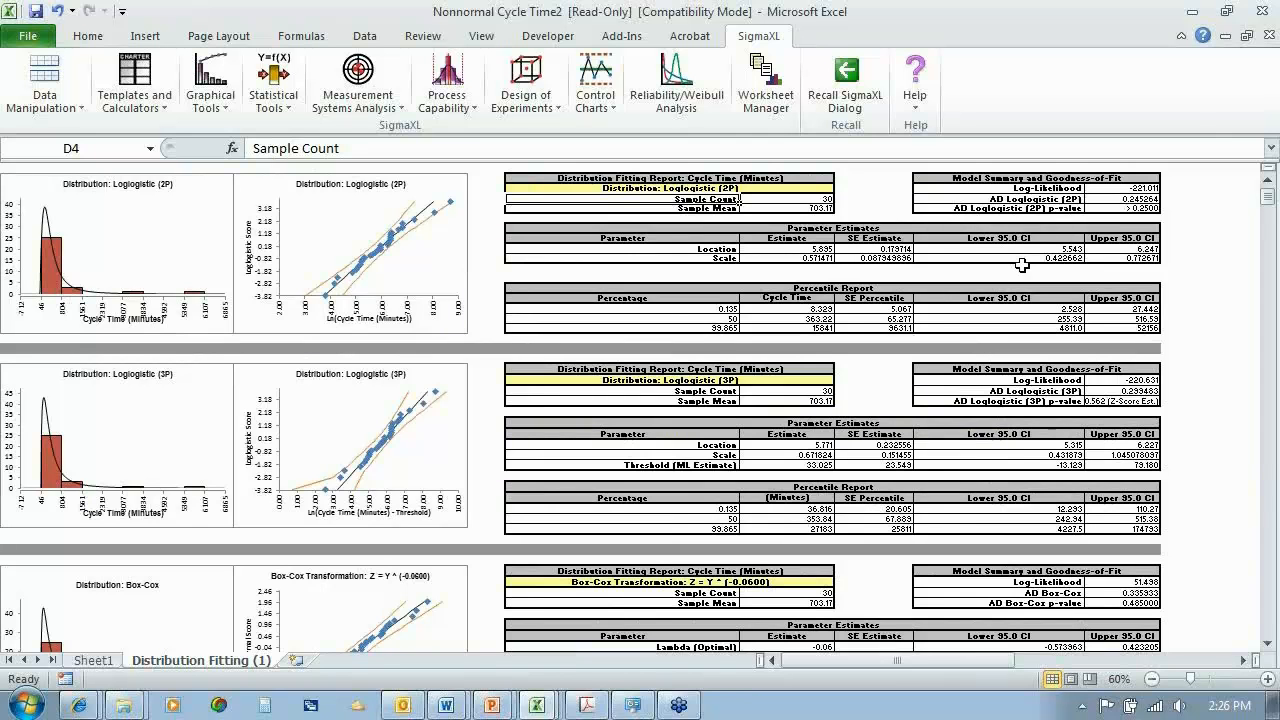
click(1268, 652)
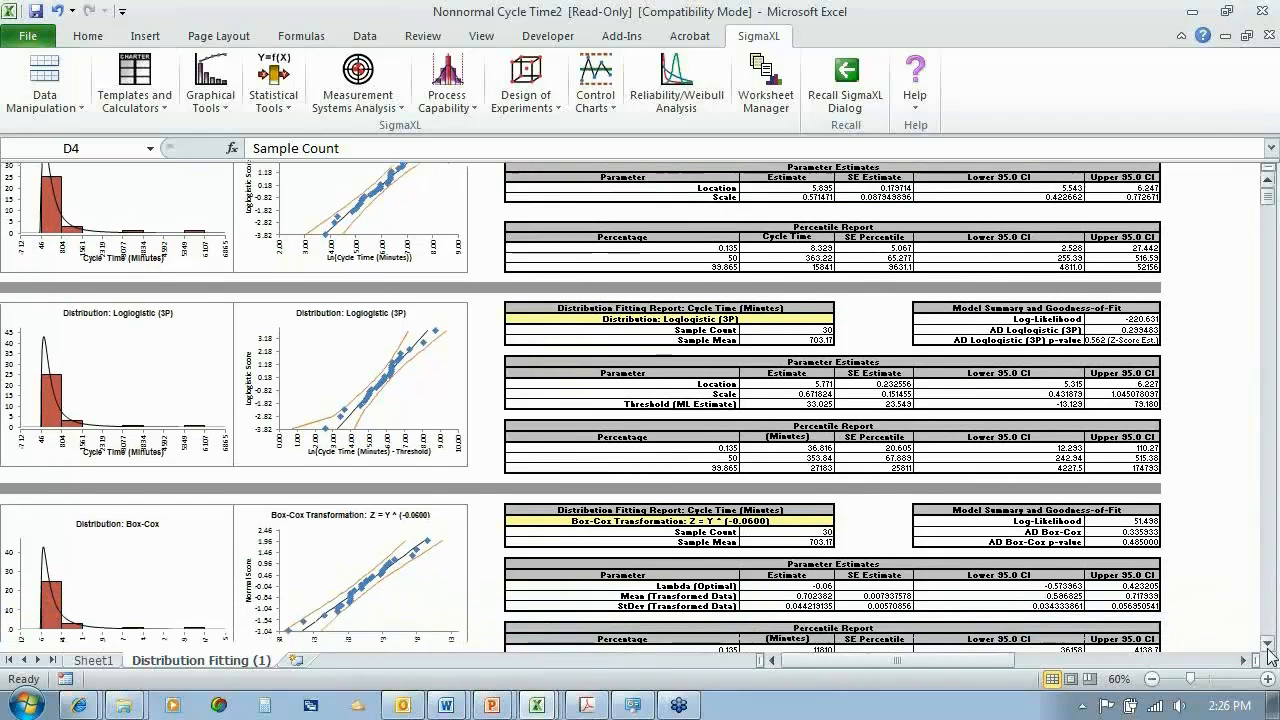
click(1268, 652)
click(1268, 652)
click(1268, 652)
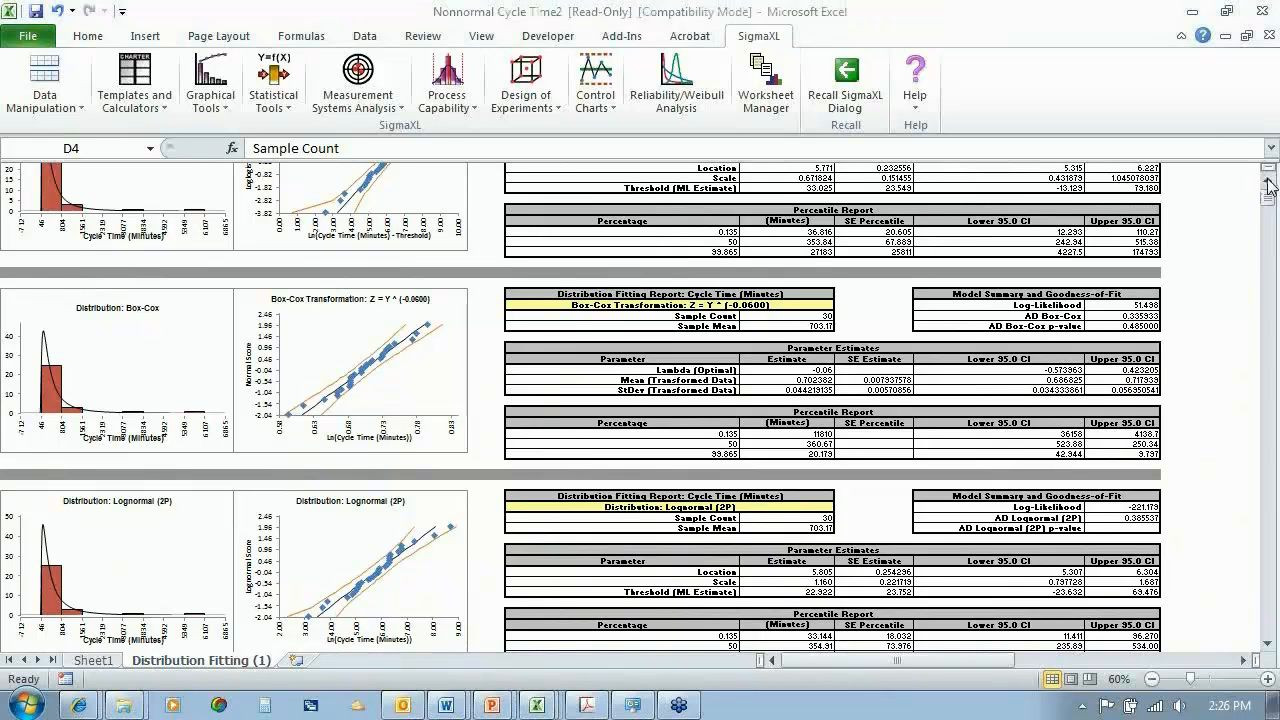
drag(1269, 201, 1269, 191)
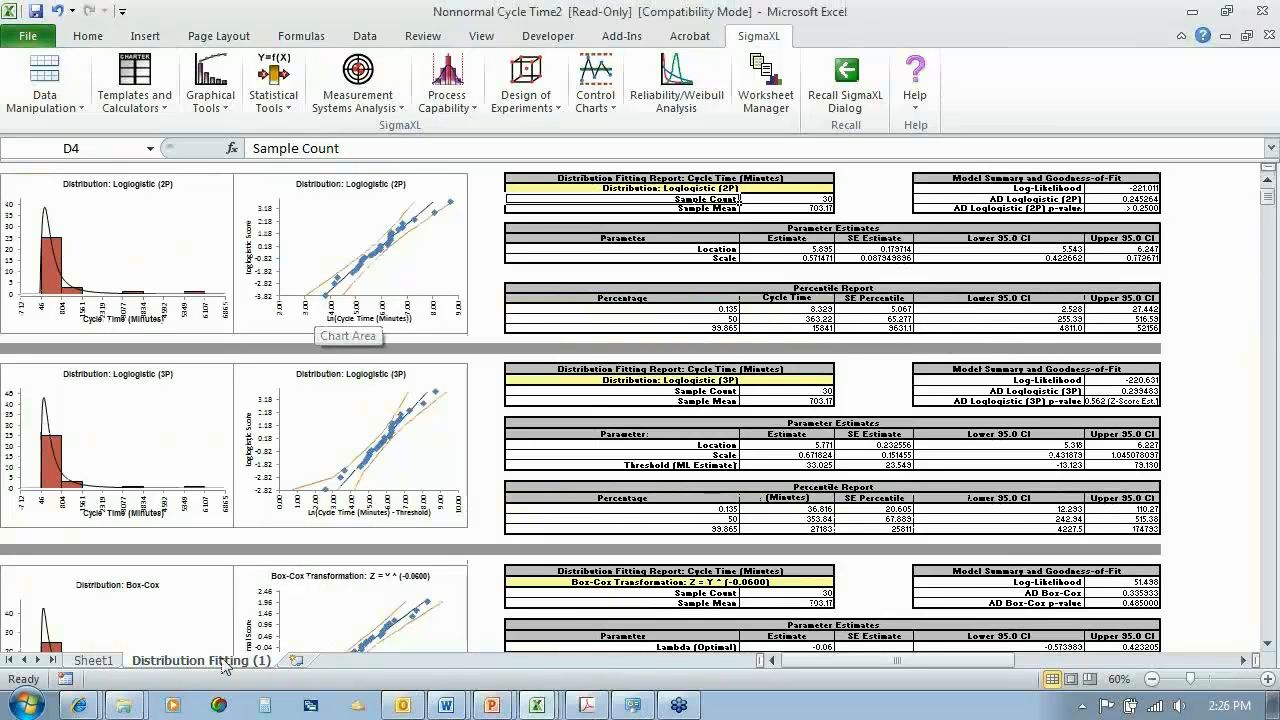
Set up a nonnormal individuals Capability Combination Report on Sheet1's data with Cycle Time (Minutes) as numeric variable Y and a USL of 1000.
click(92, 660)
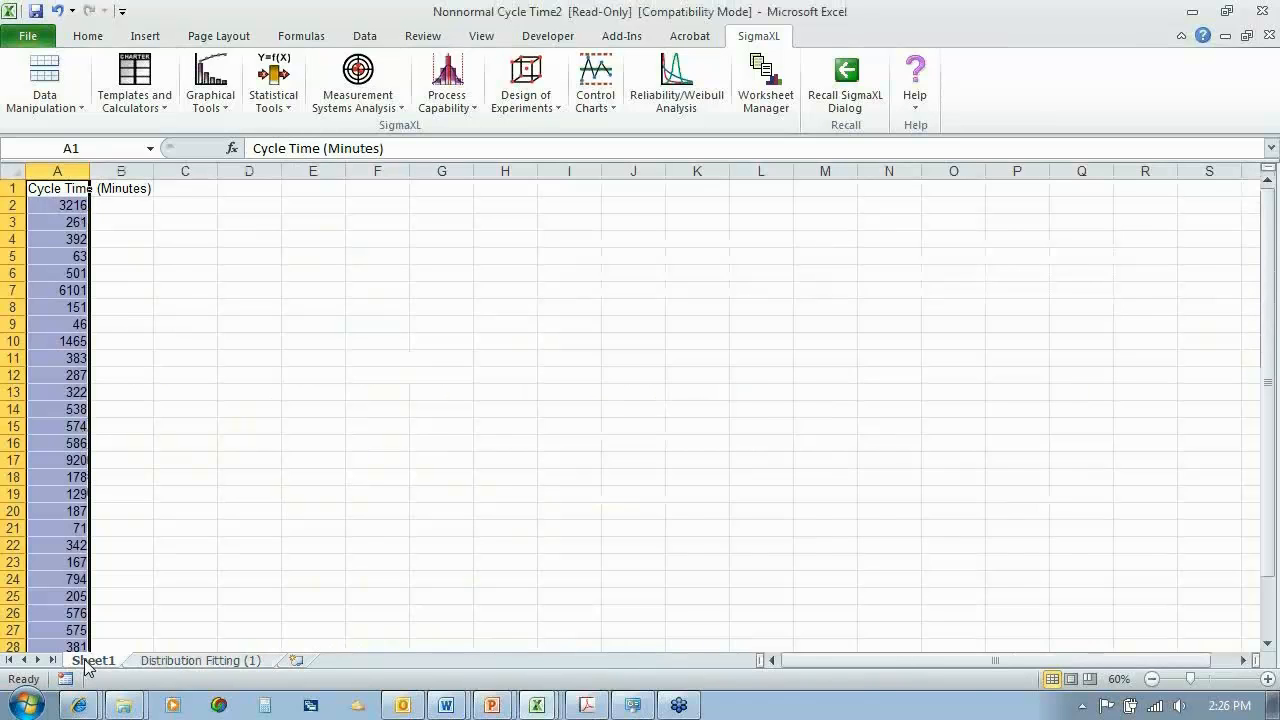
click(445, 100)
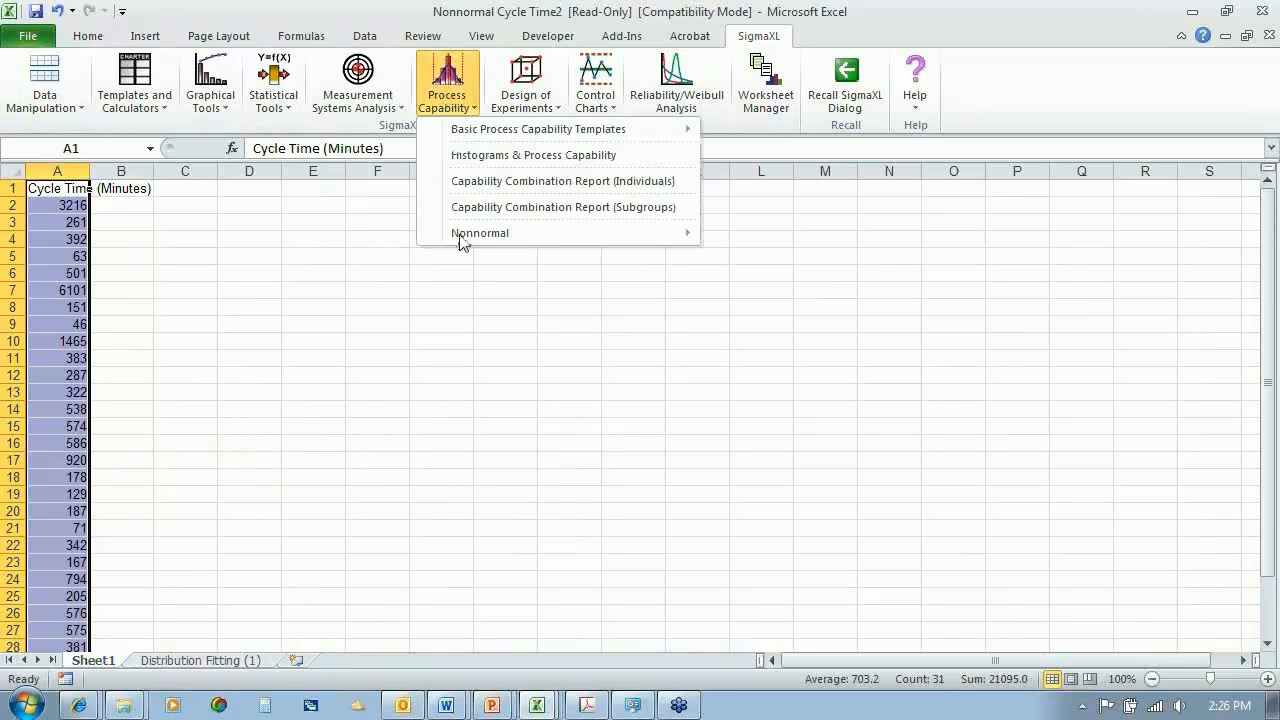
mouse_move(468, 234)
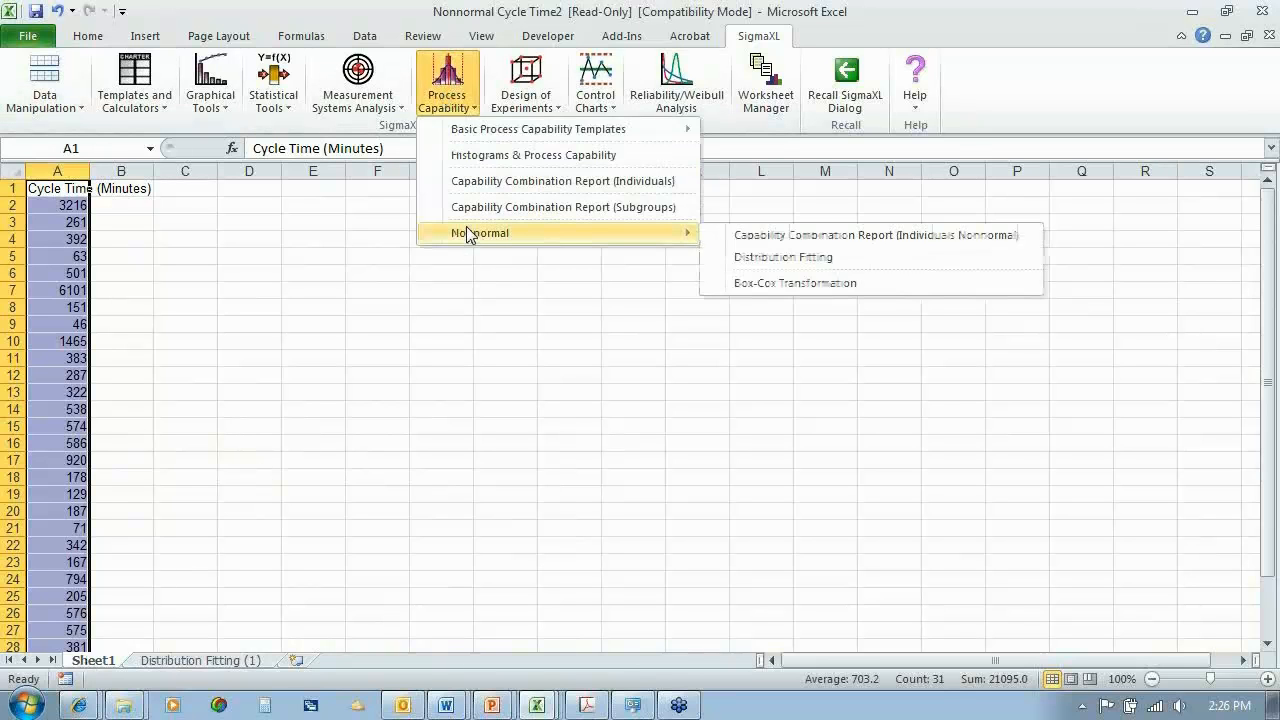
click(762, 243)
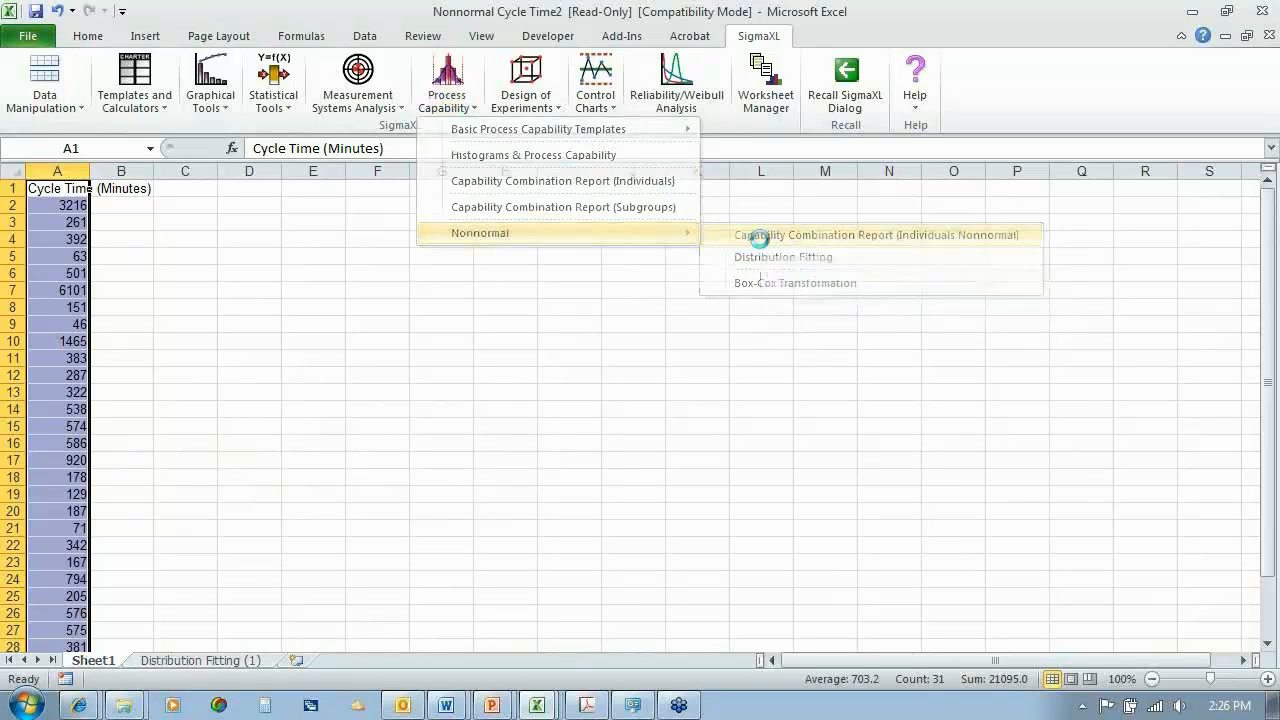
click(716, 425)
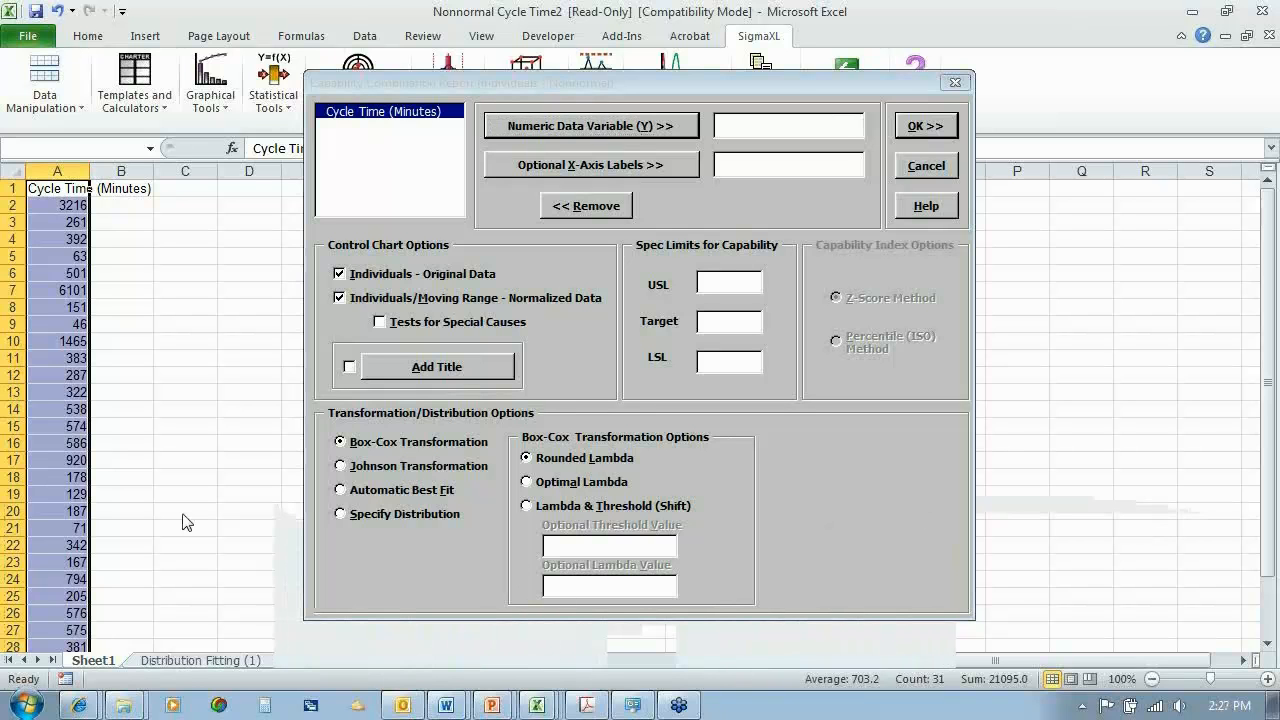
click(600, 127)
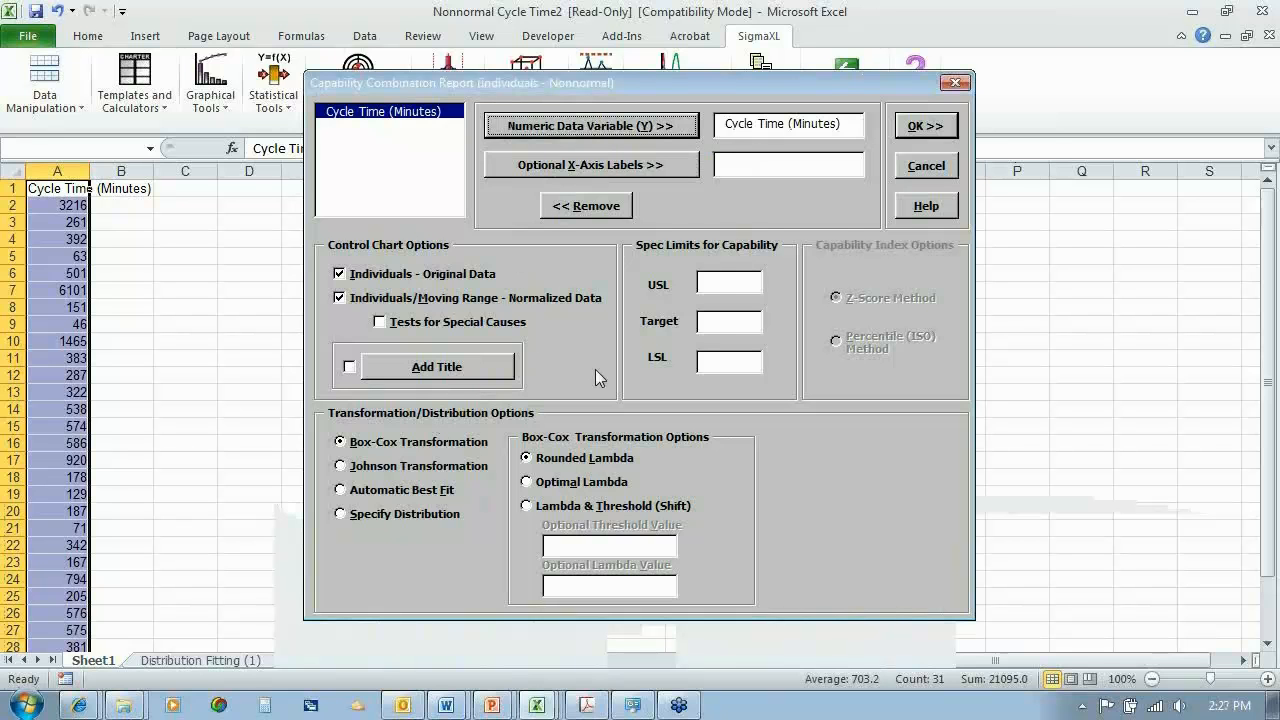
click(729, 281)
text(1000)
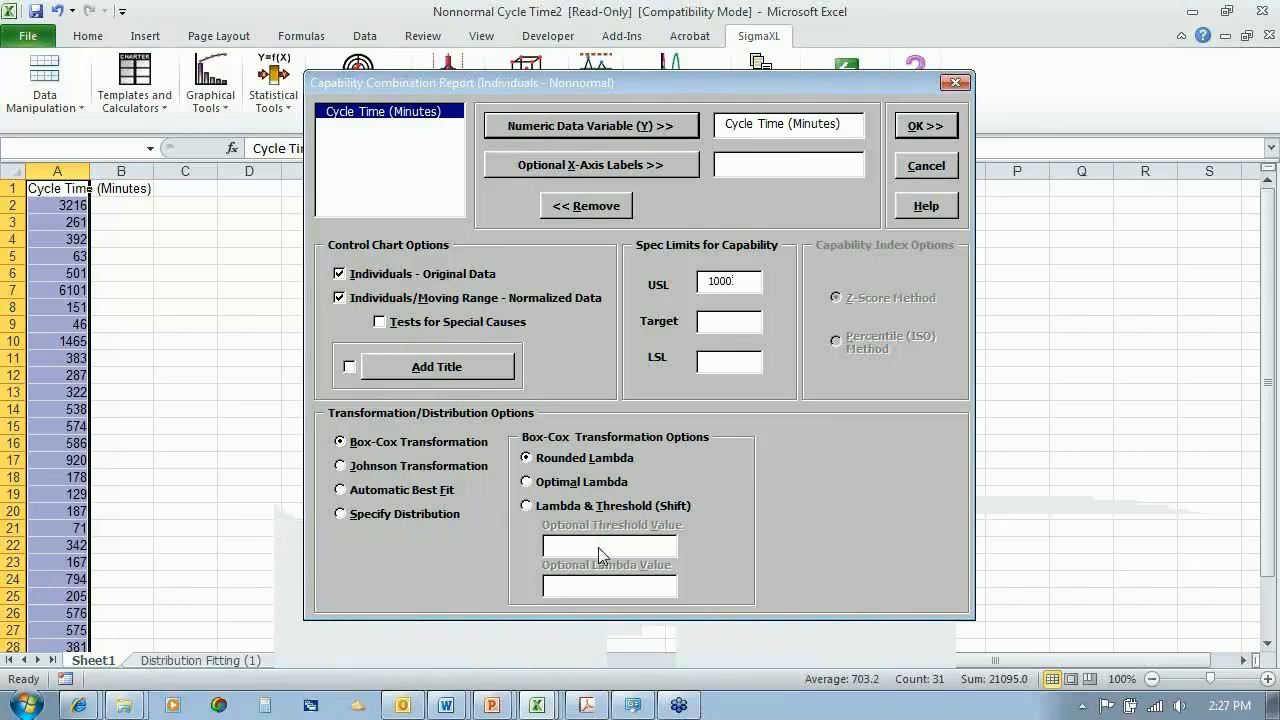
Specify the 2-parameter Logistic distribution for the capability report and generate it.
click(408, 514)
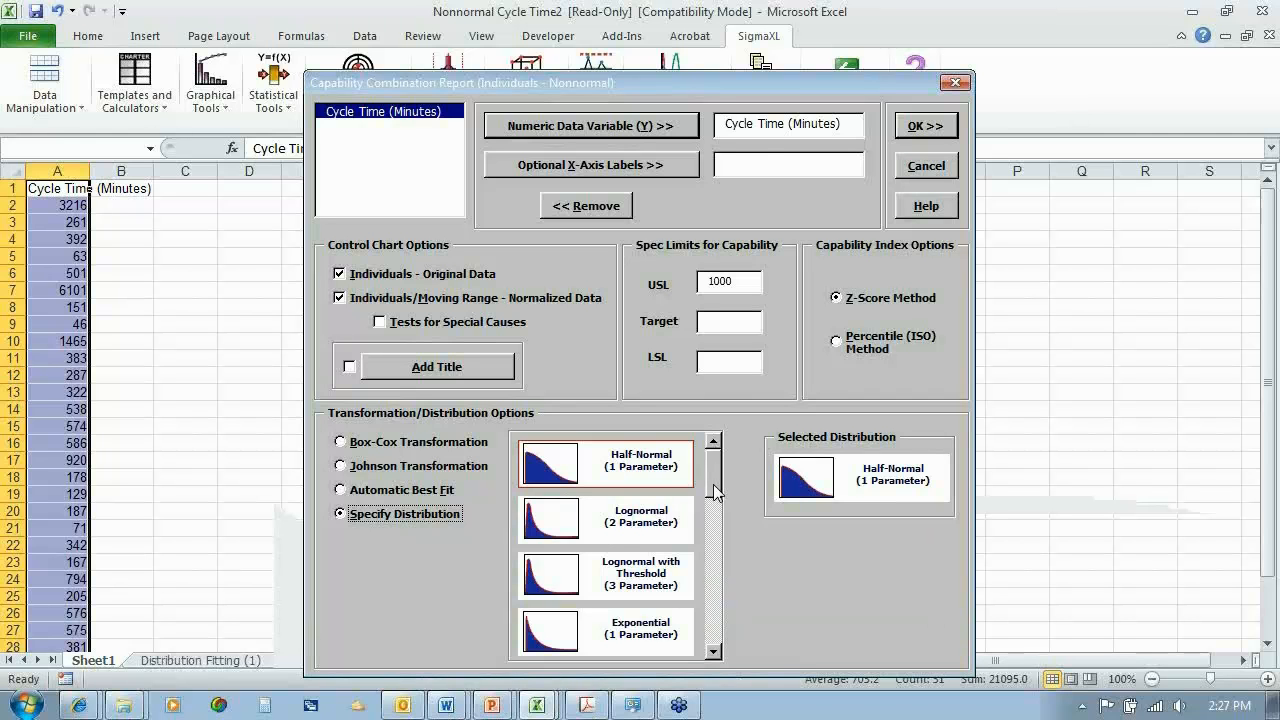
drag(715, 650, 716, 654)
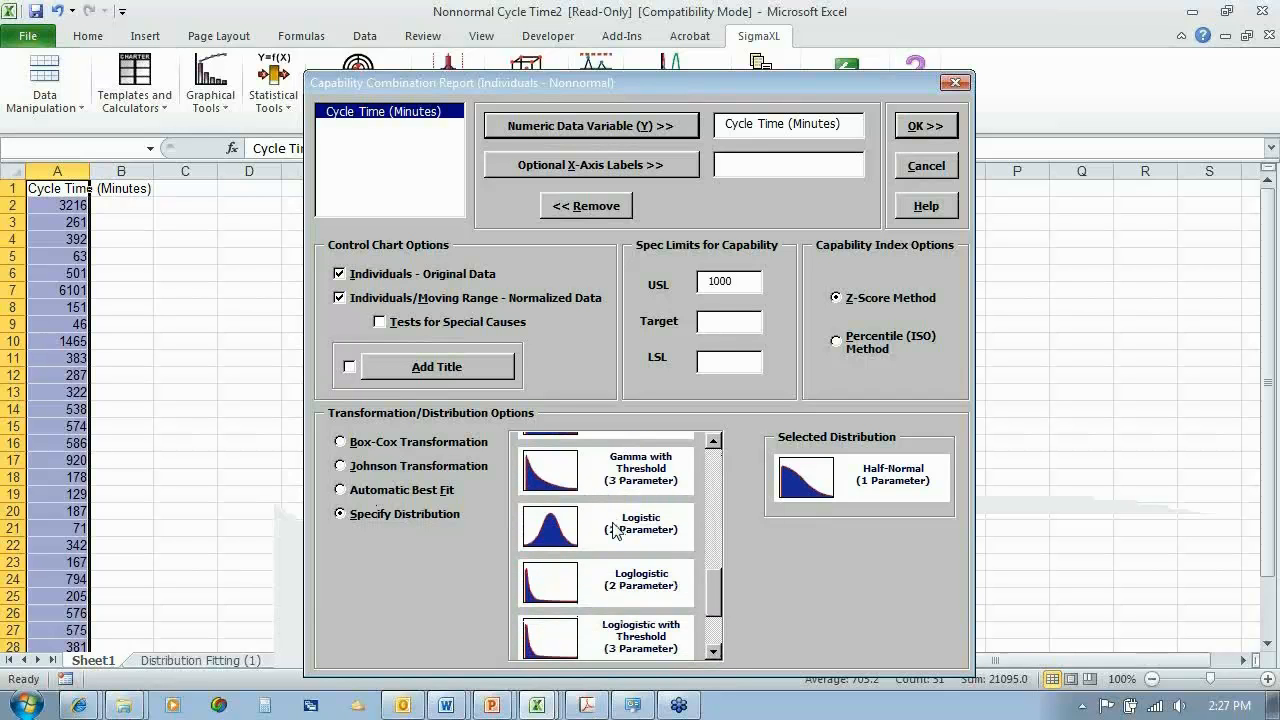
click(615, 530)
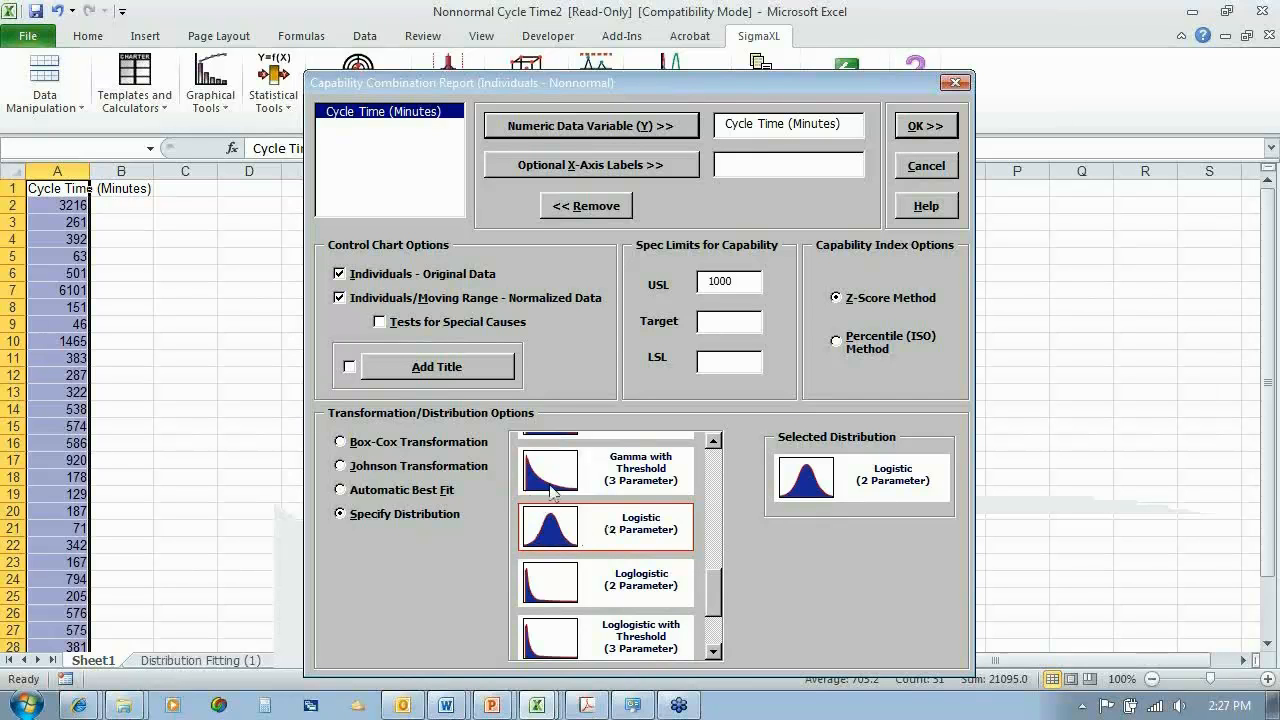
mouse_move(713, 592)
mouse_down()
mouse_move(717, 635)
mouse_move(714, 588)
mouse_up()
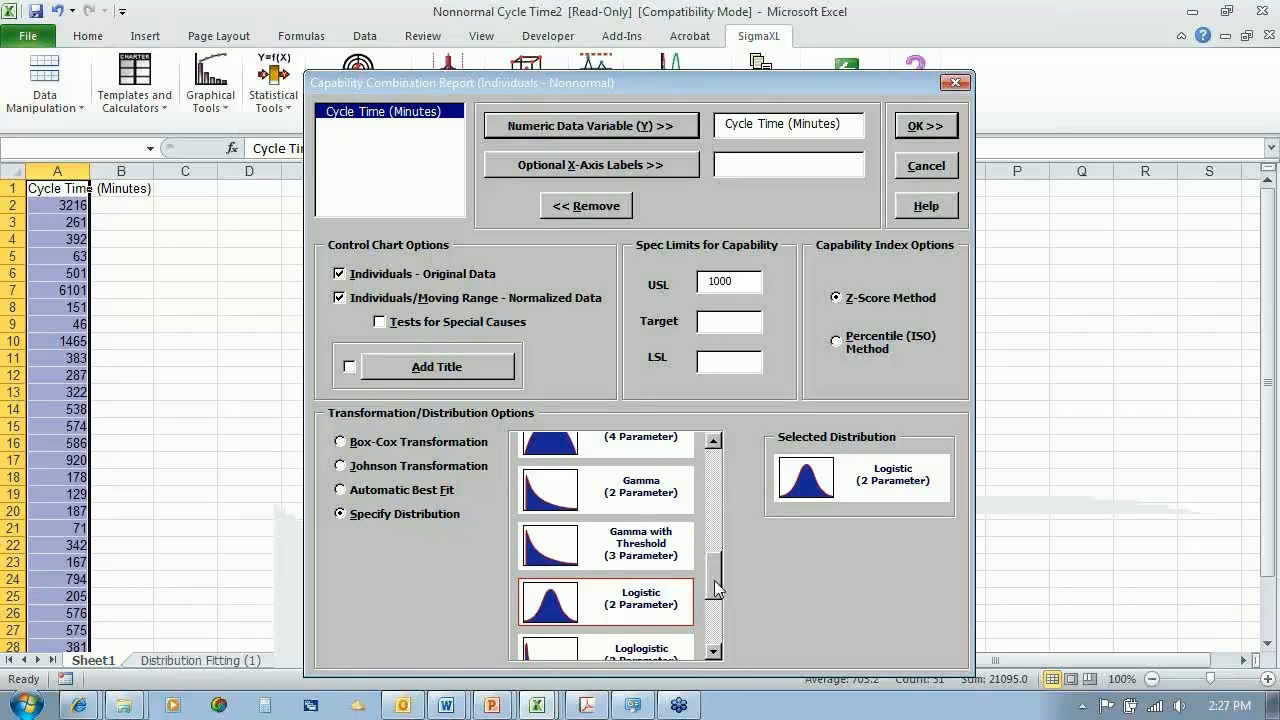
click(917, 128)
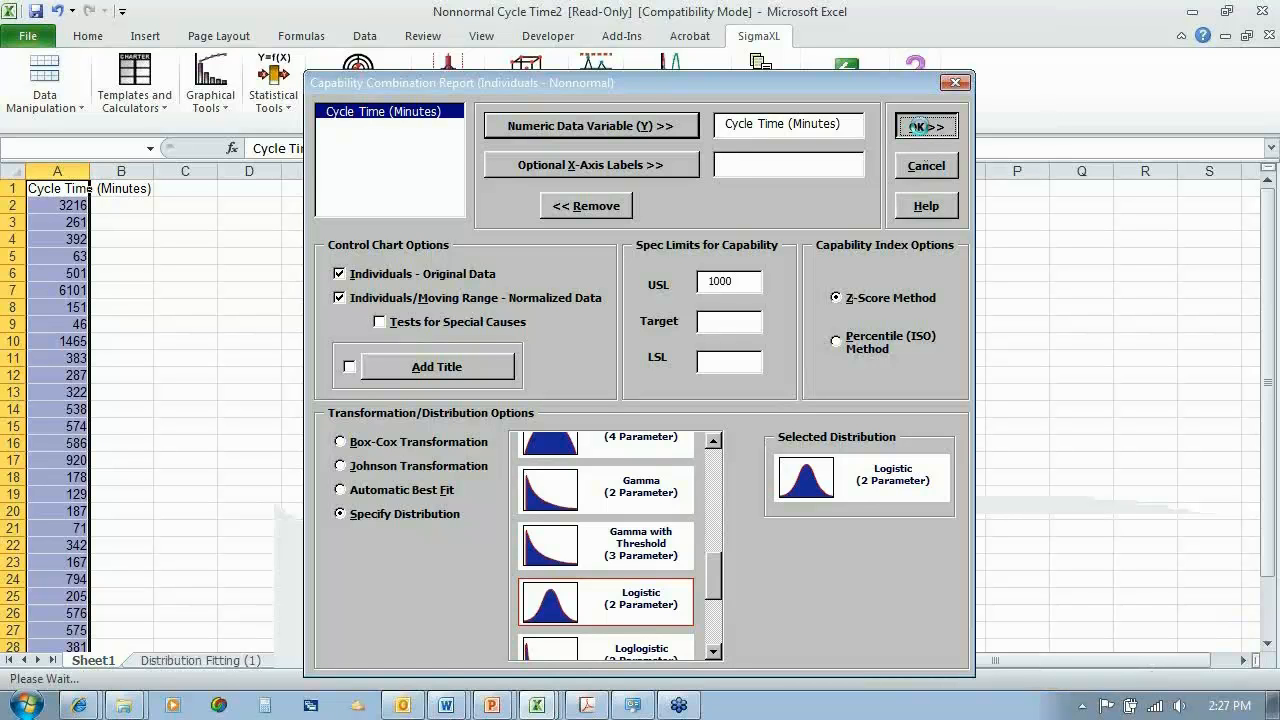